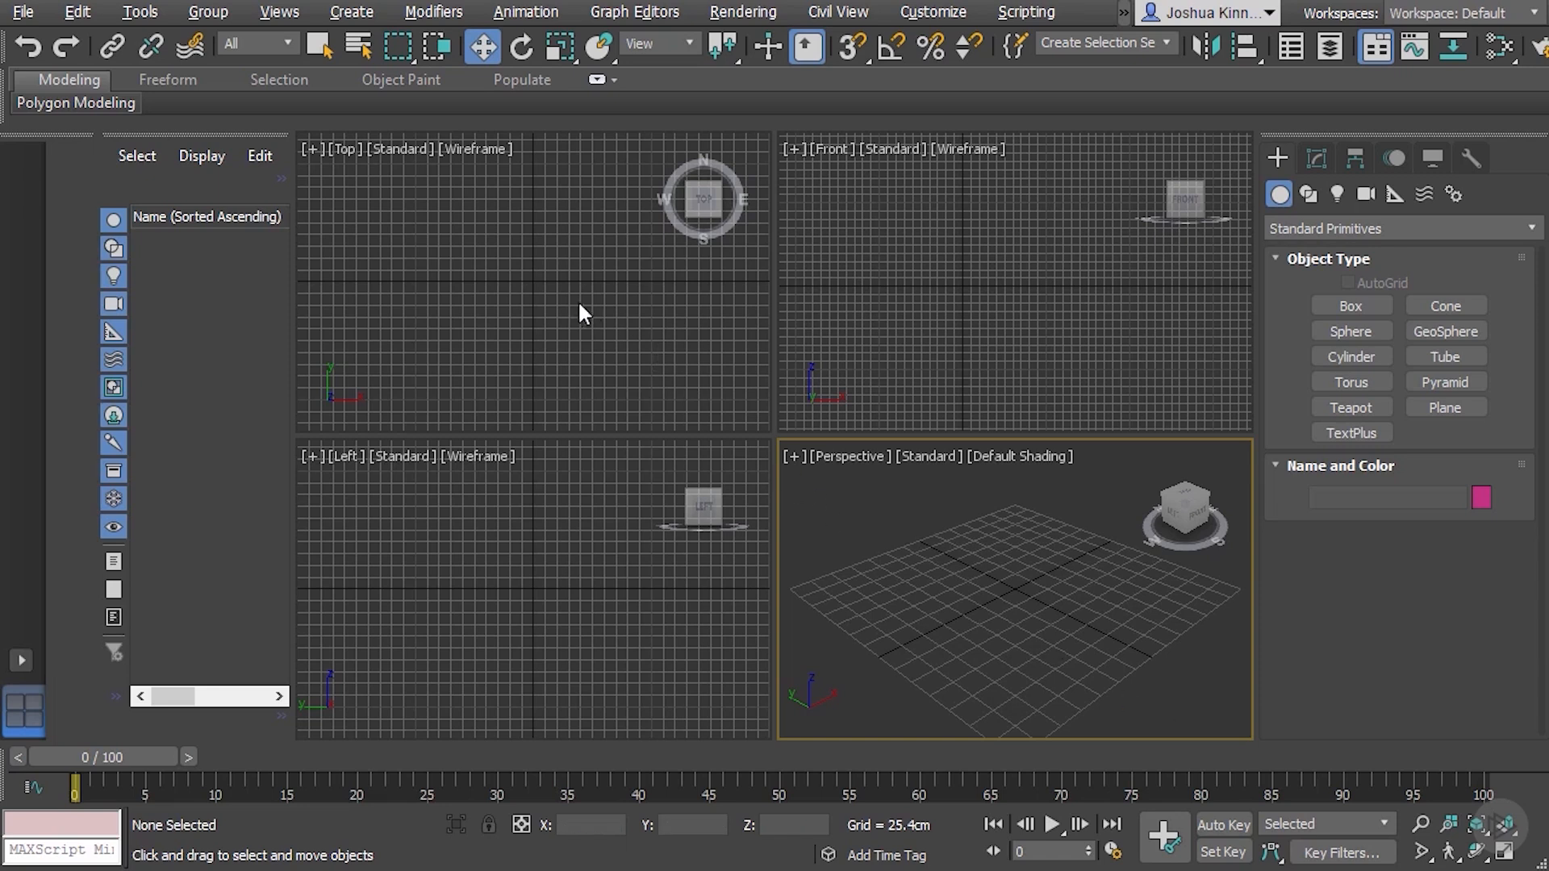
Activate each of the four viewports in turn, maximize the Top viewport and restore the four-view layout
{"action": "left_click", "coordinate": [424, 222]}
{"action": "left_click", "coordinate": [1059, 297]}
{"action": "left_click", "coordinate": [587, 498]}
{"action": "left_click", "coordinate": [910, 542]}
{"action": "key", "text": "alt+w"}
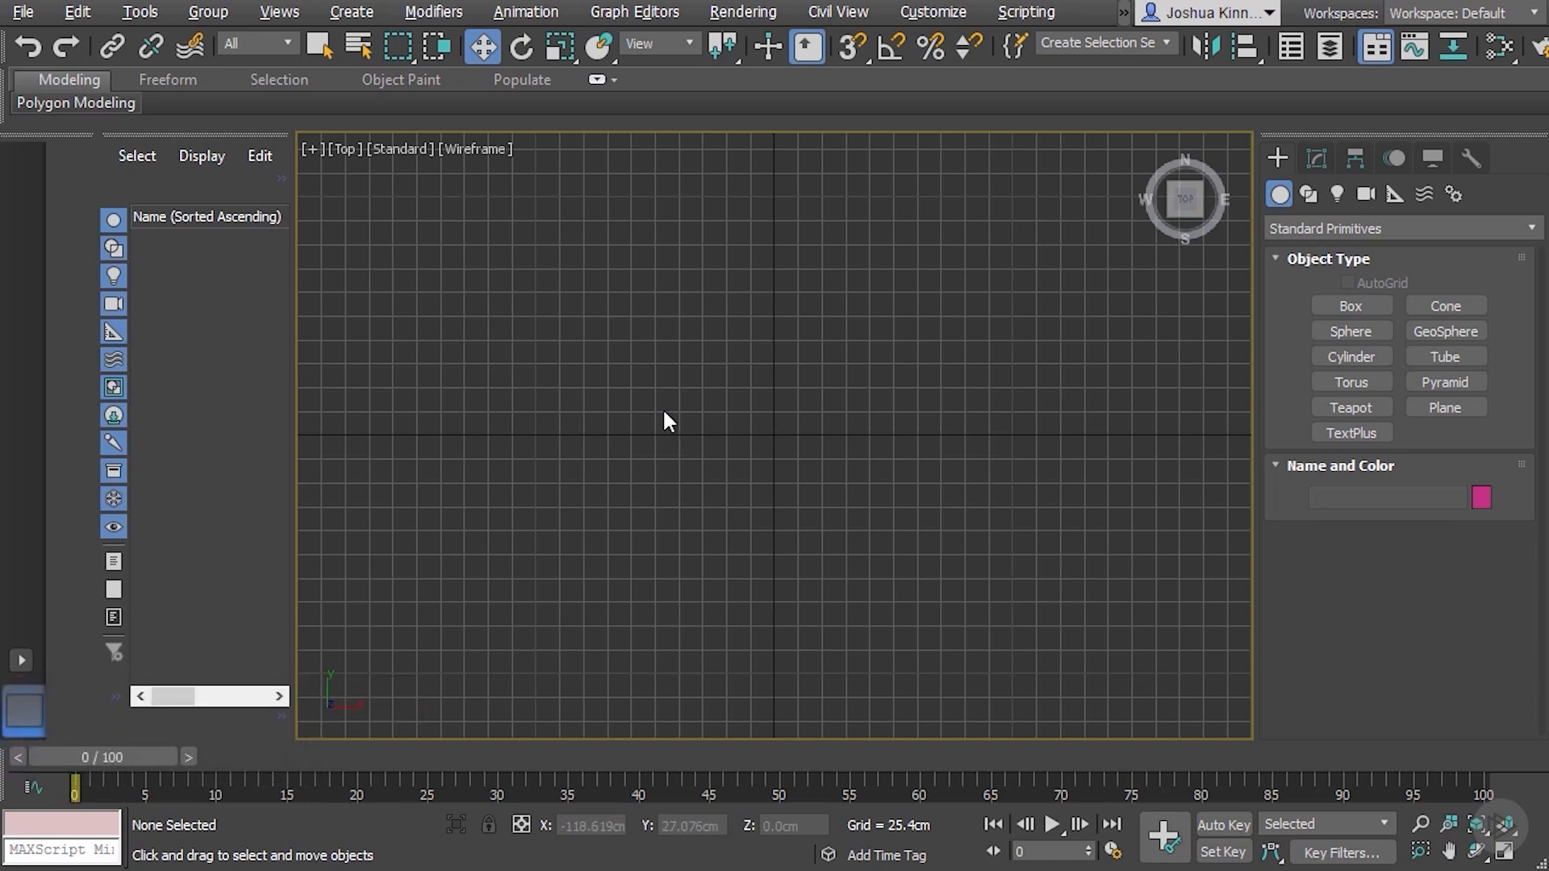
{"action": "key", "text": "alt+w"}
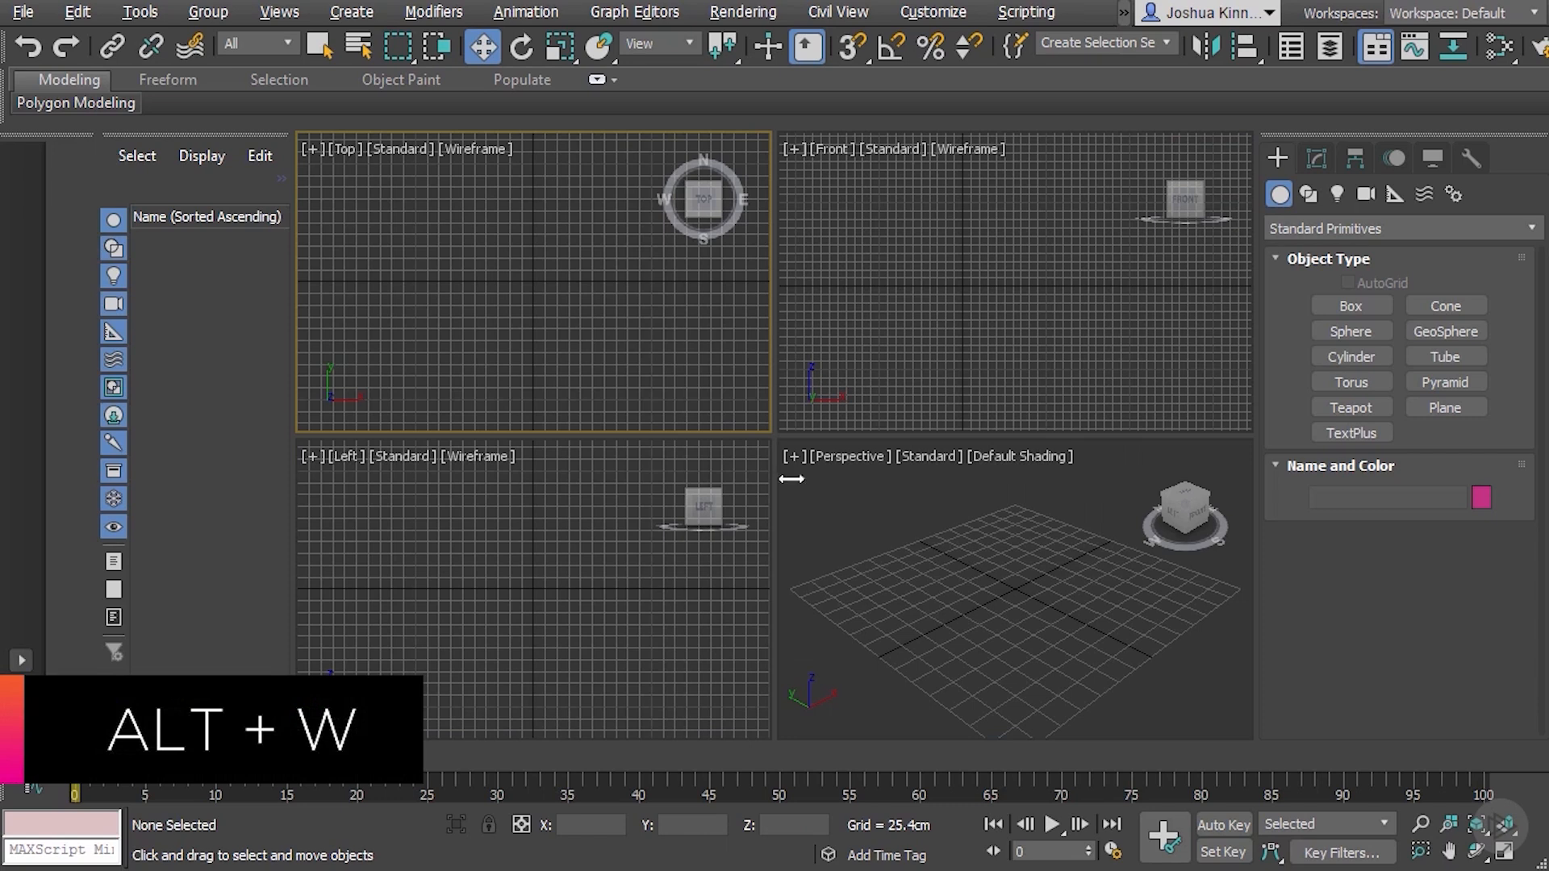
Maximize and restore the Front viewport, and do the same with the Left viewport
{"action": "left_click", "coordinate": [1028, 312]}
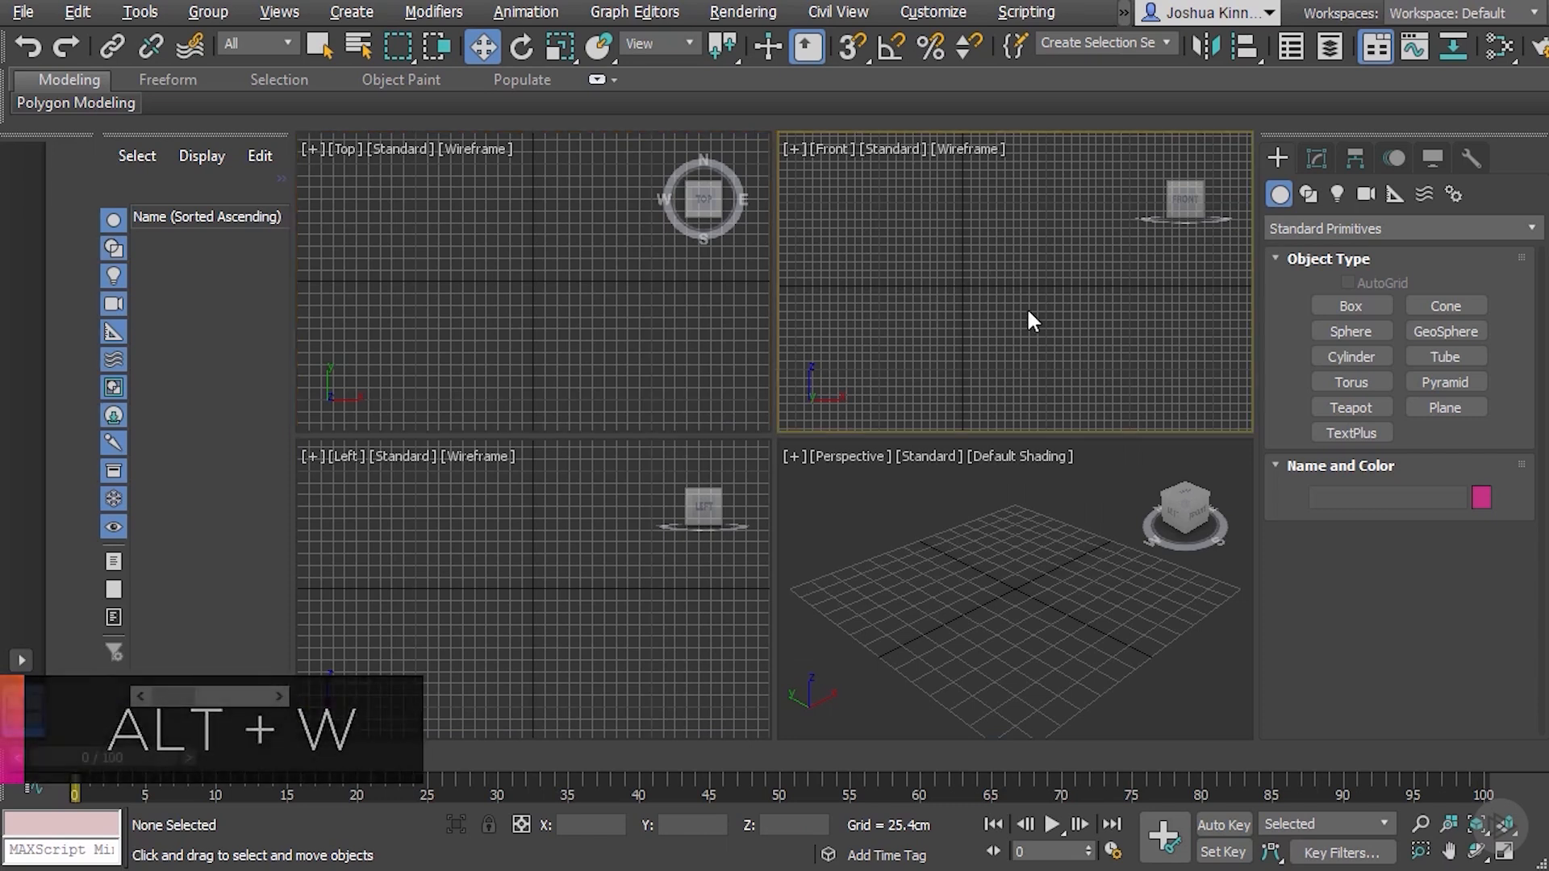
{"action": "key", "text": "alt+w"}
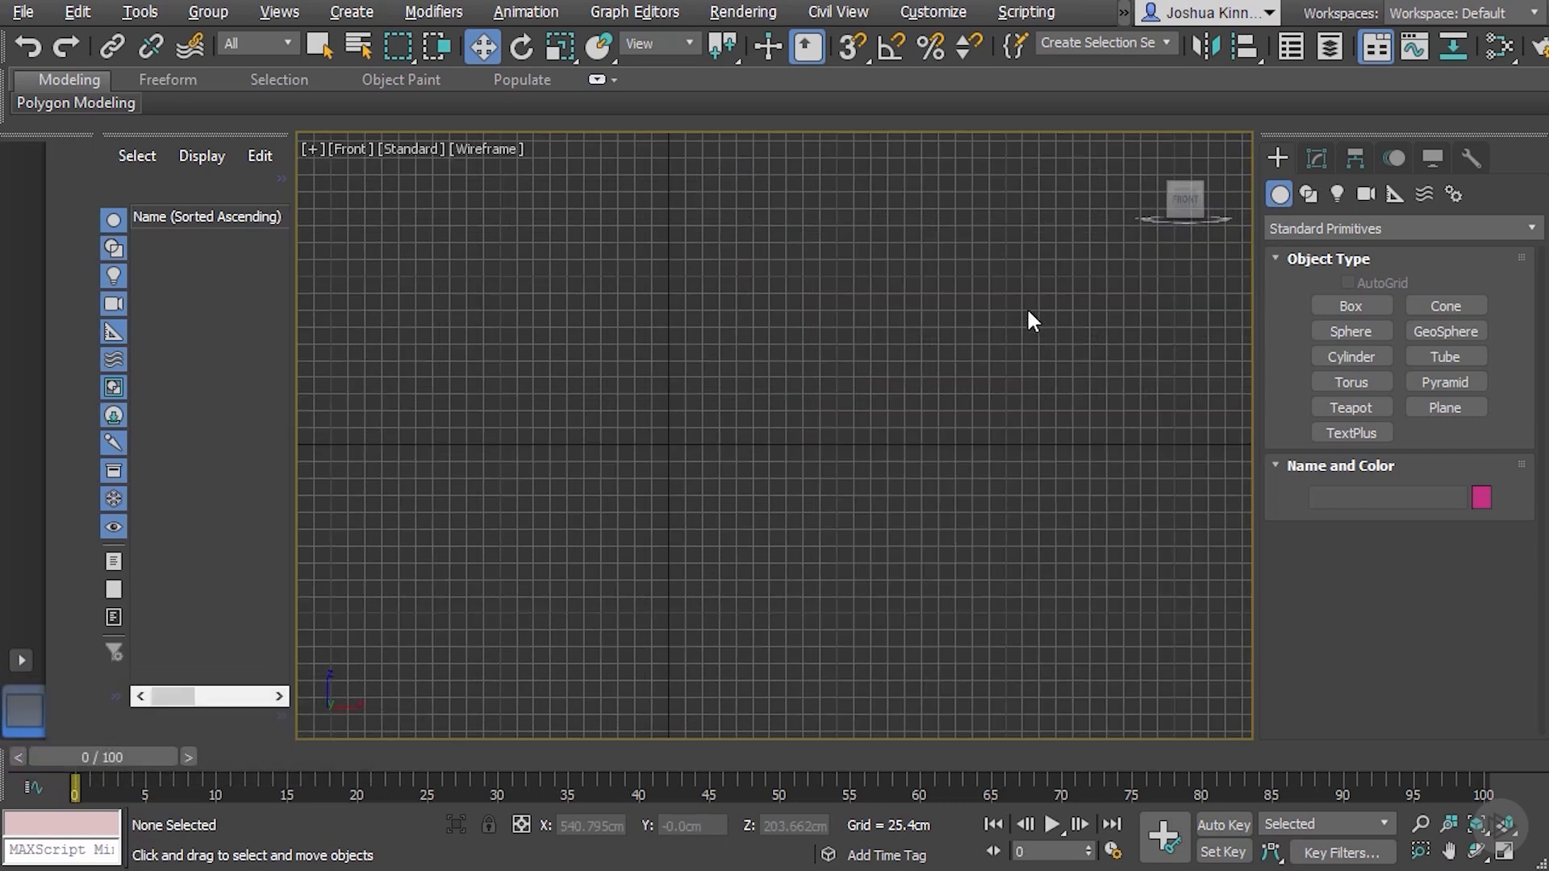
{"action": "key", "text": "alt+w"}
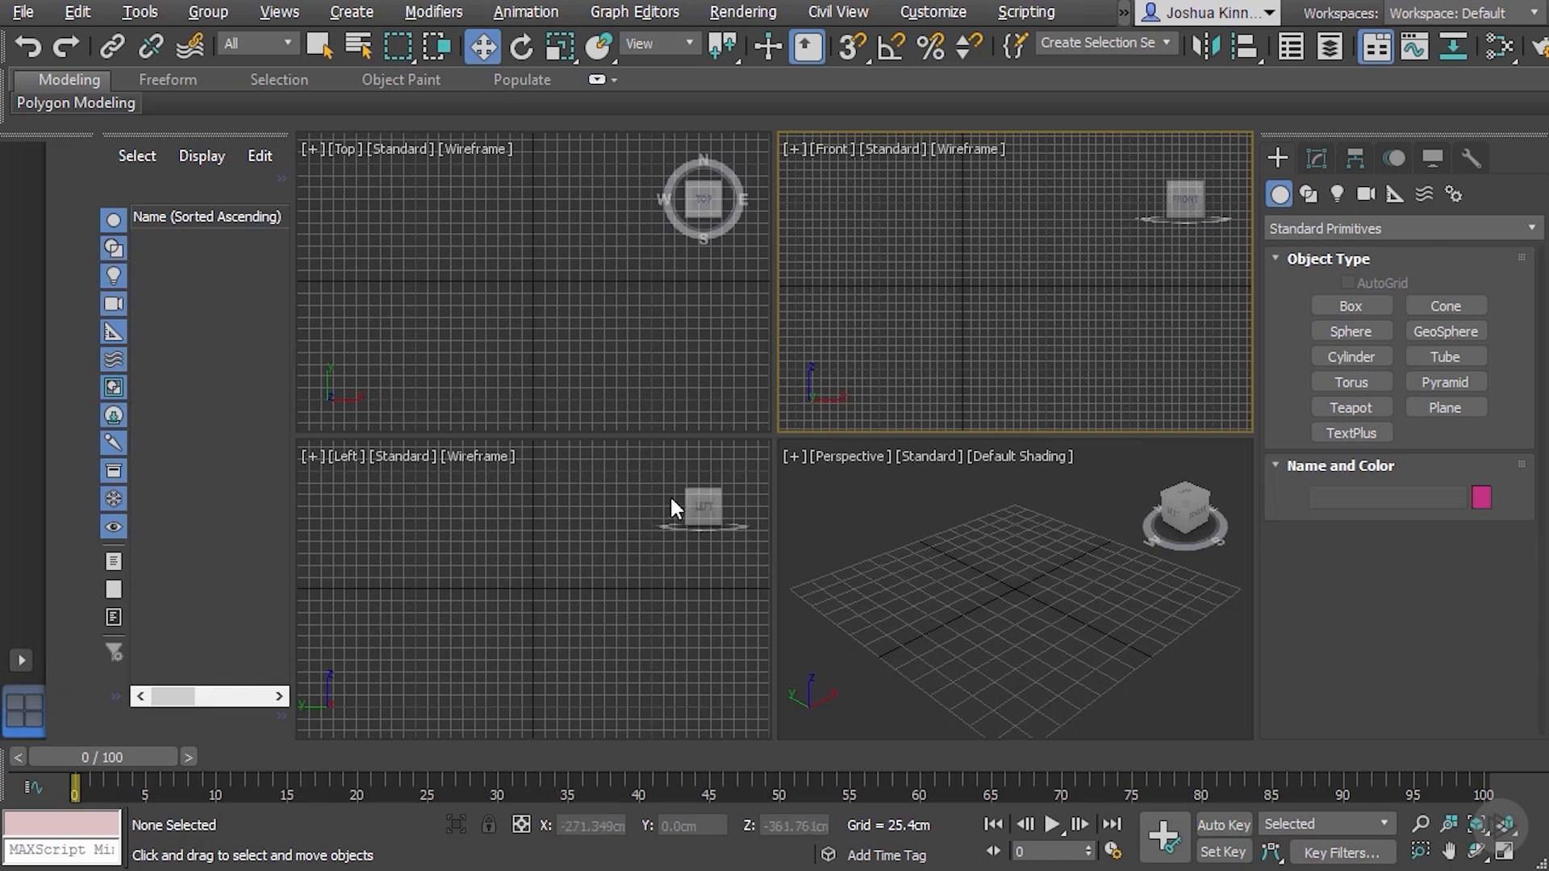
{"action": "left_click", "coordinate": [539, 570]}
{"action": "key", "text": "alt+w"}
Activate the Perspective viewport, toggle it between maximized and four-view layout, and leave it maximized
{"action": "key", "text": "alt+w"}
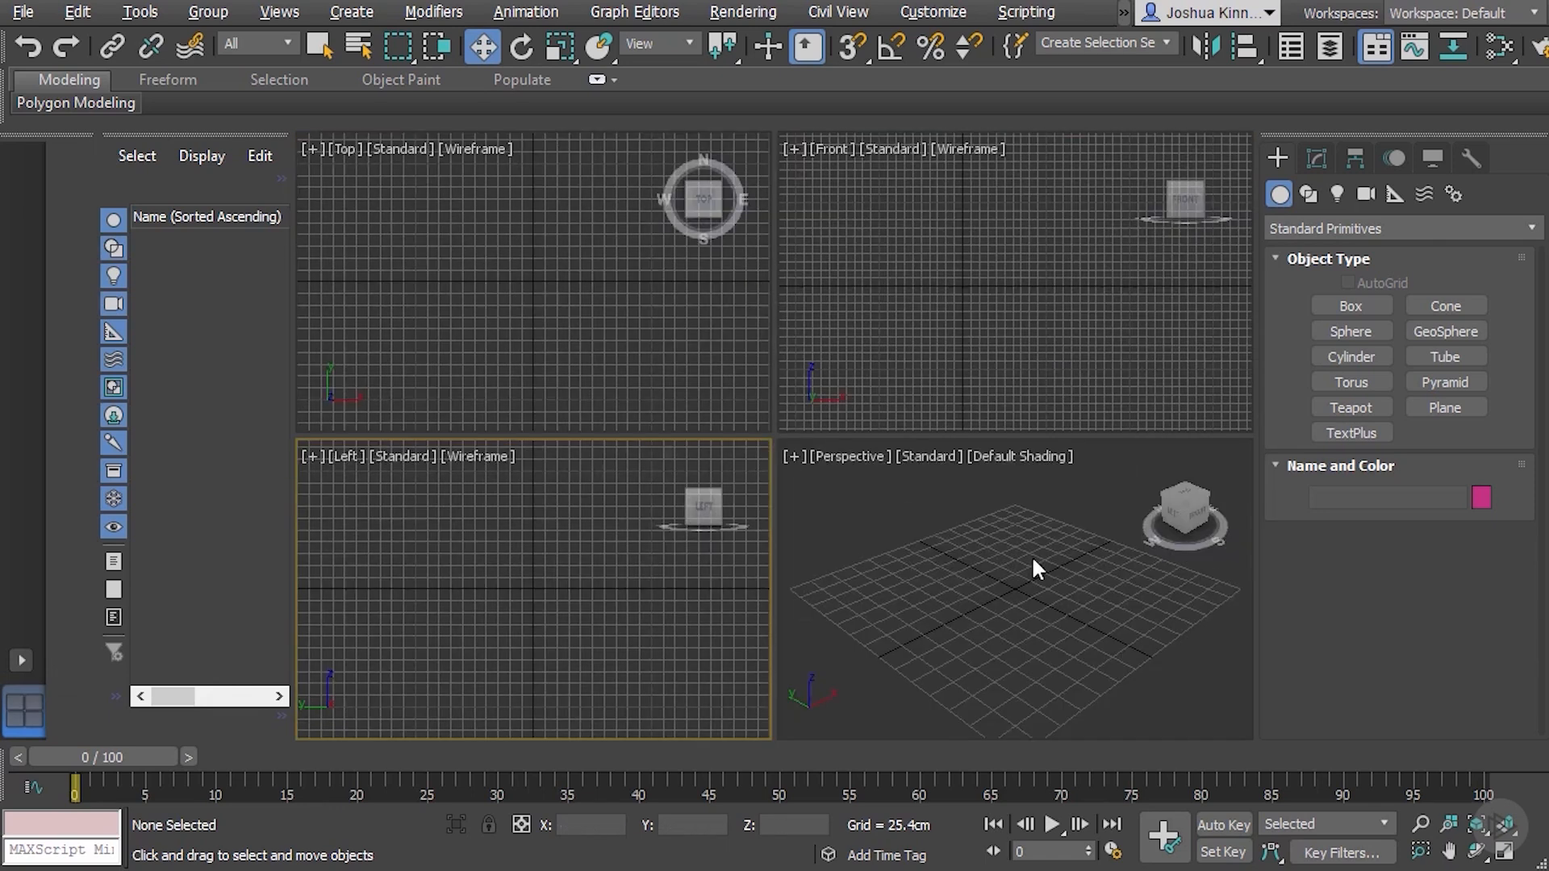
{"action": "left_click", "coordinate": [1033, 567]}
{"action": "key", "text": "alt+w"}
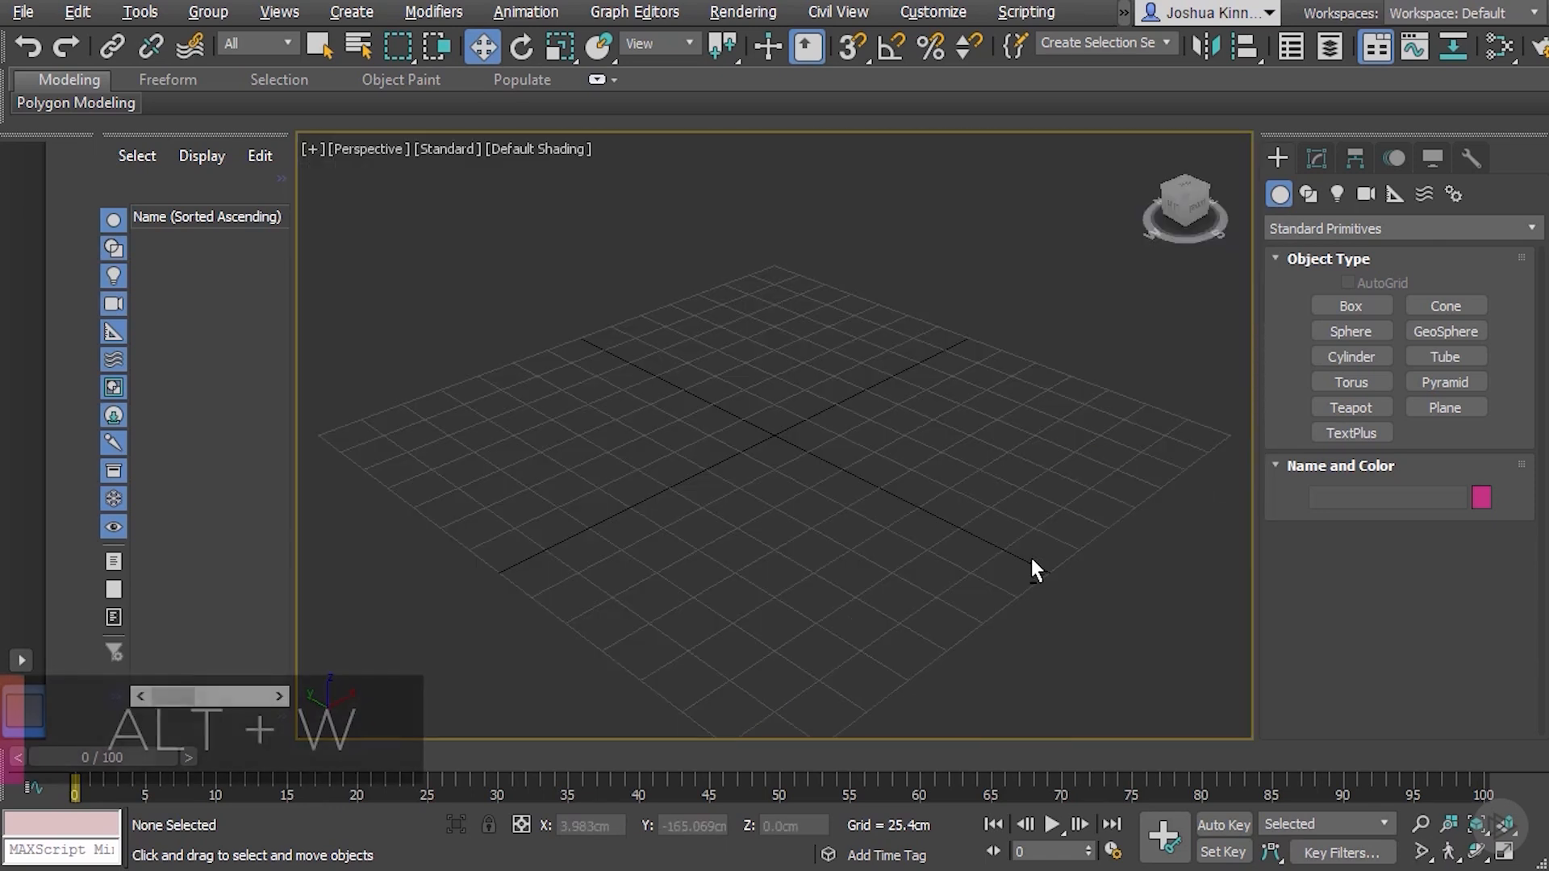
{"action": "key", "text": "alt+w"}
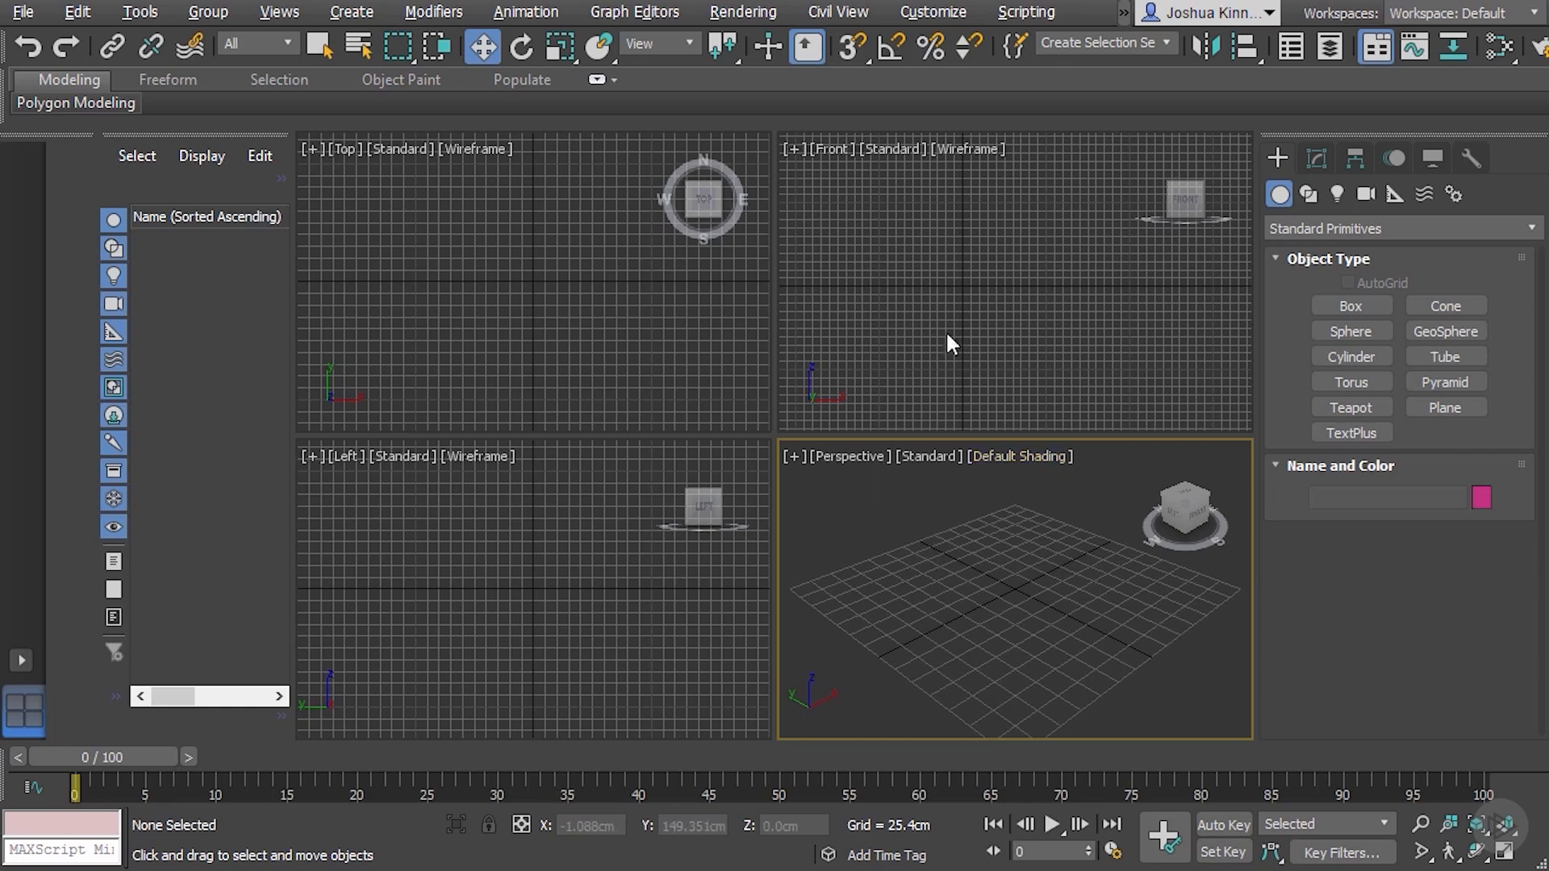
{"action": "key", "text": "alt+w"}
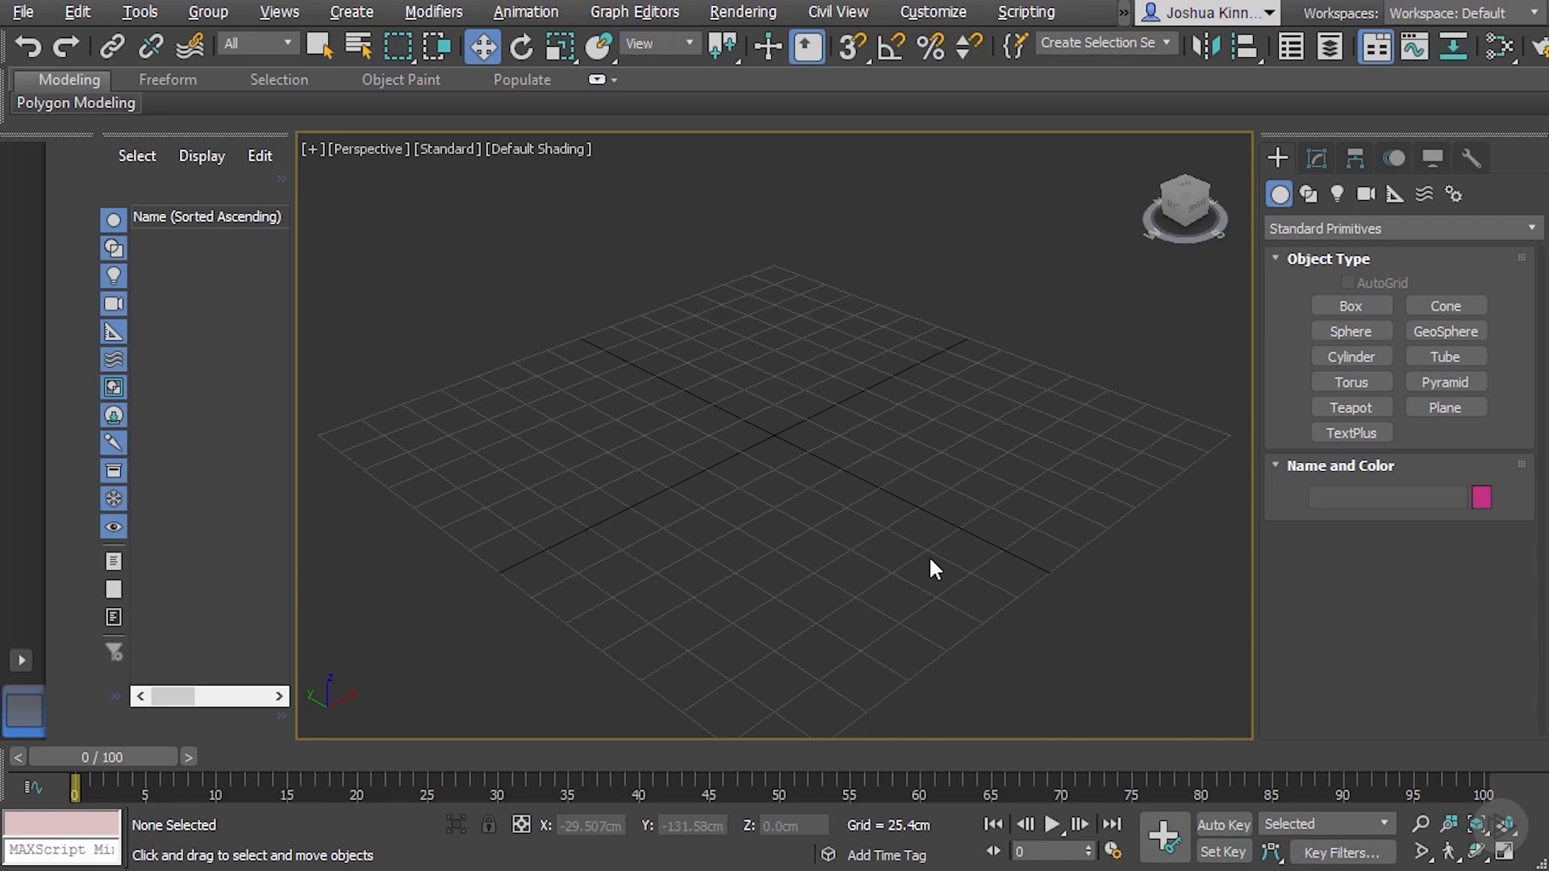
Cycle the maximized viewport through the Front, Top and Left views and return to Perspective
{"action": "key", "text": "f"}
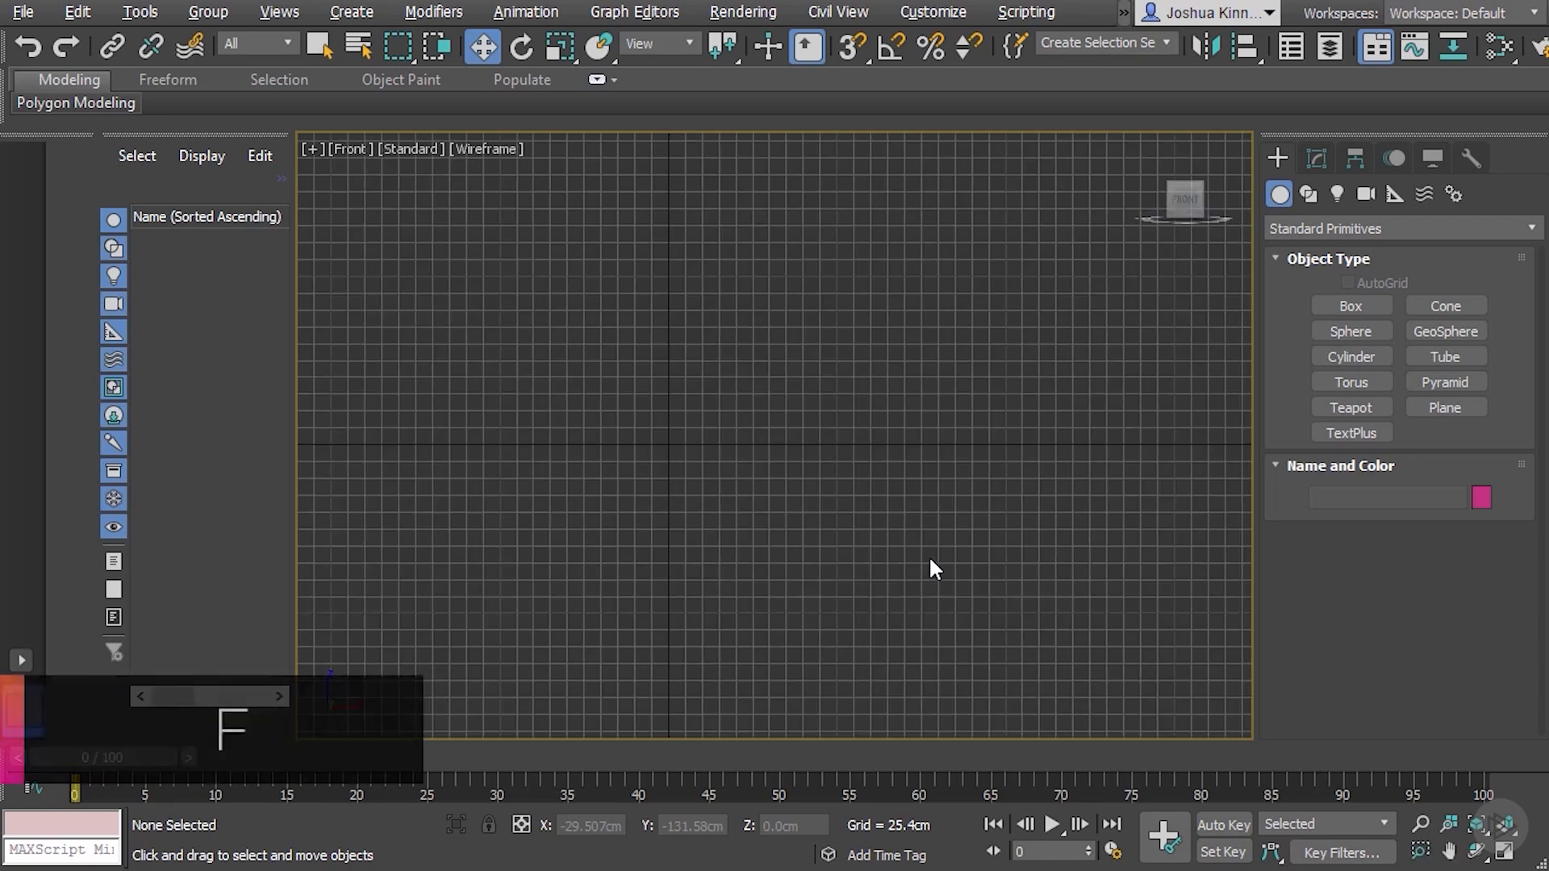
{"action": "key", "text": "t"}
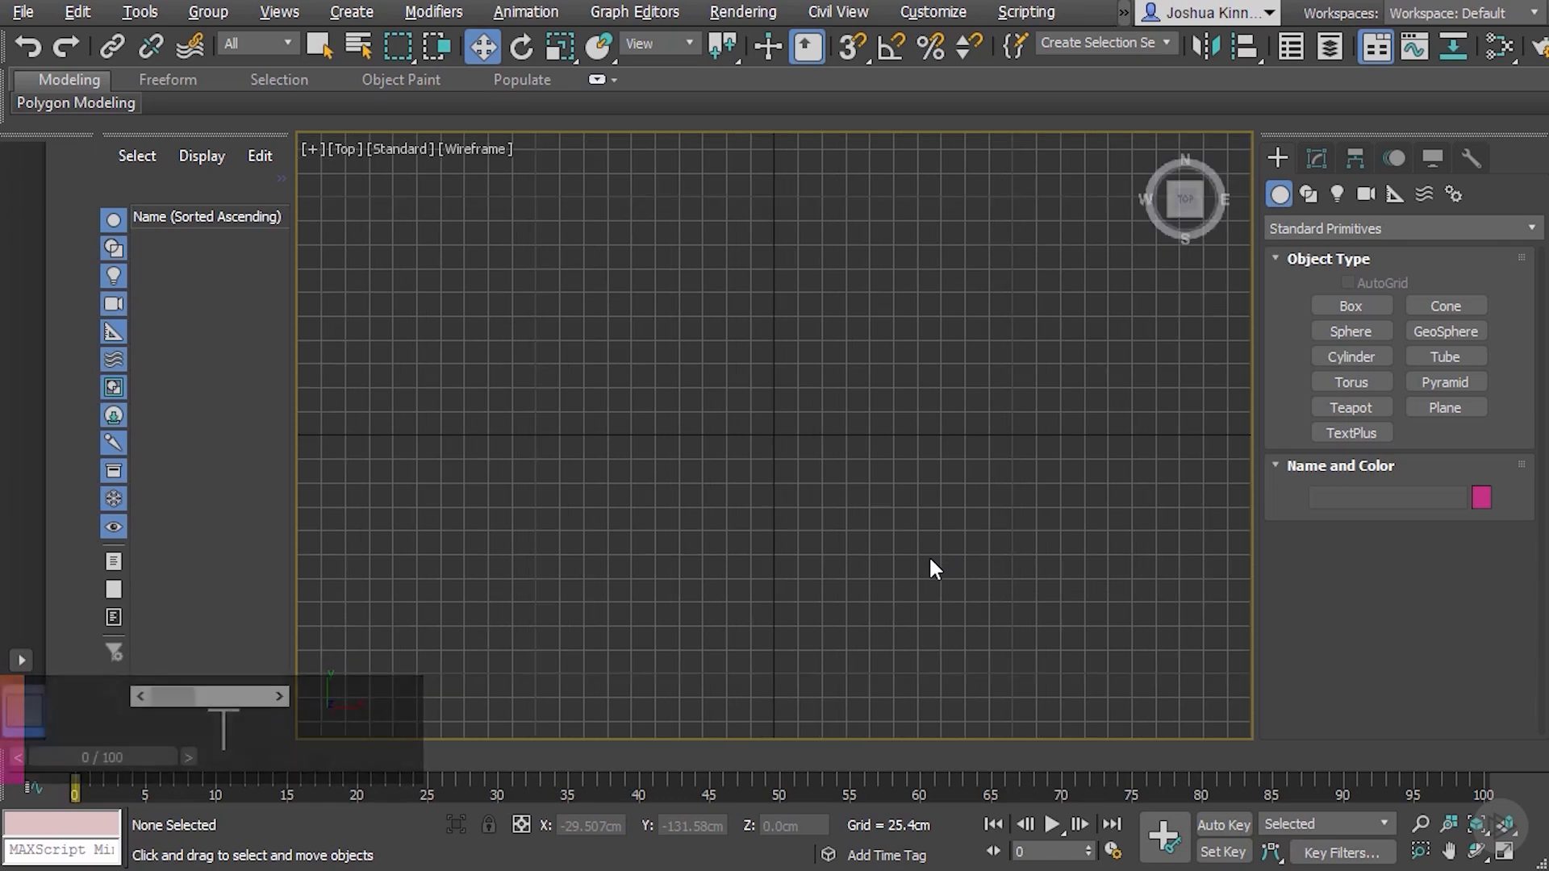
{"action": "key", "text": "l"}
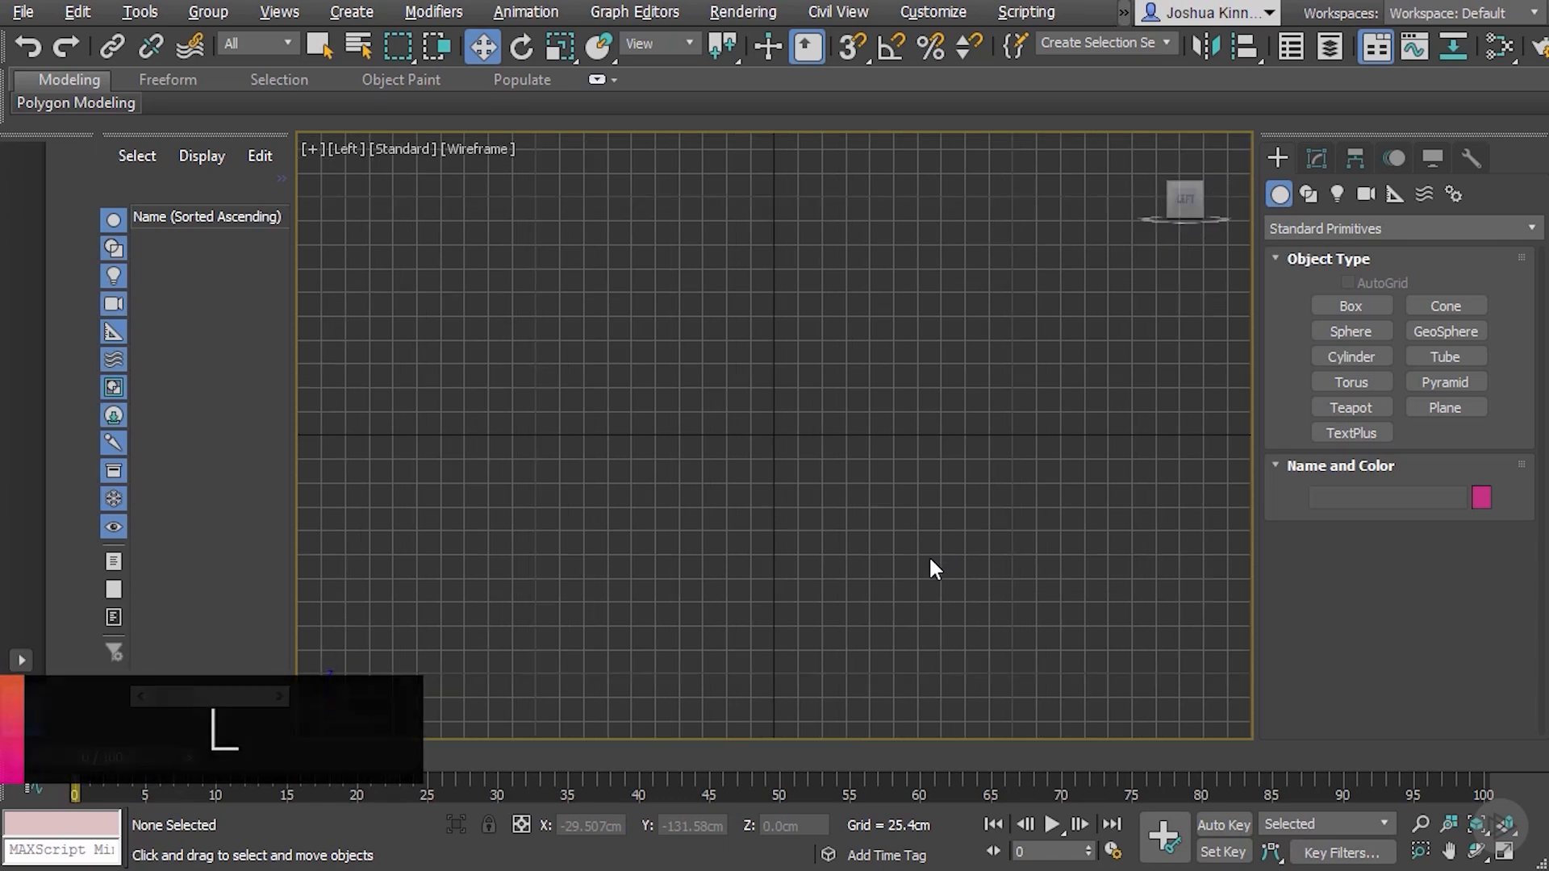
{"action": "key", "text": "p"}
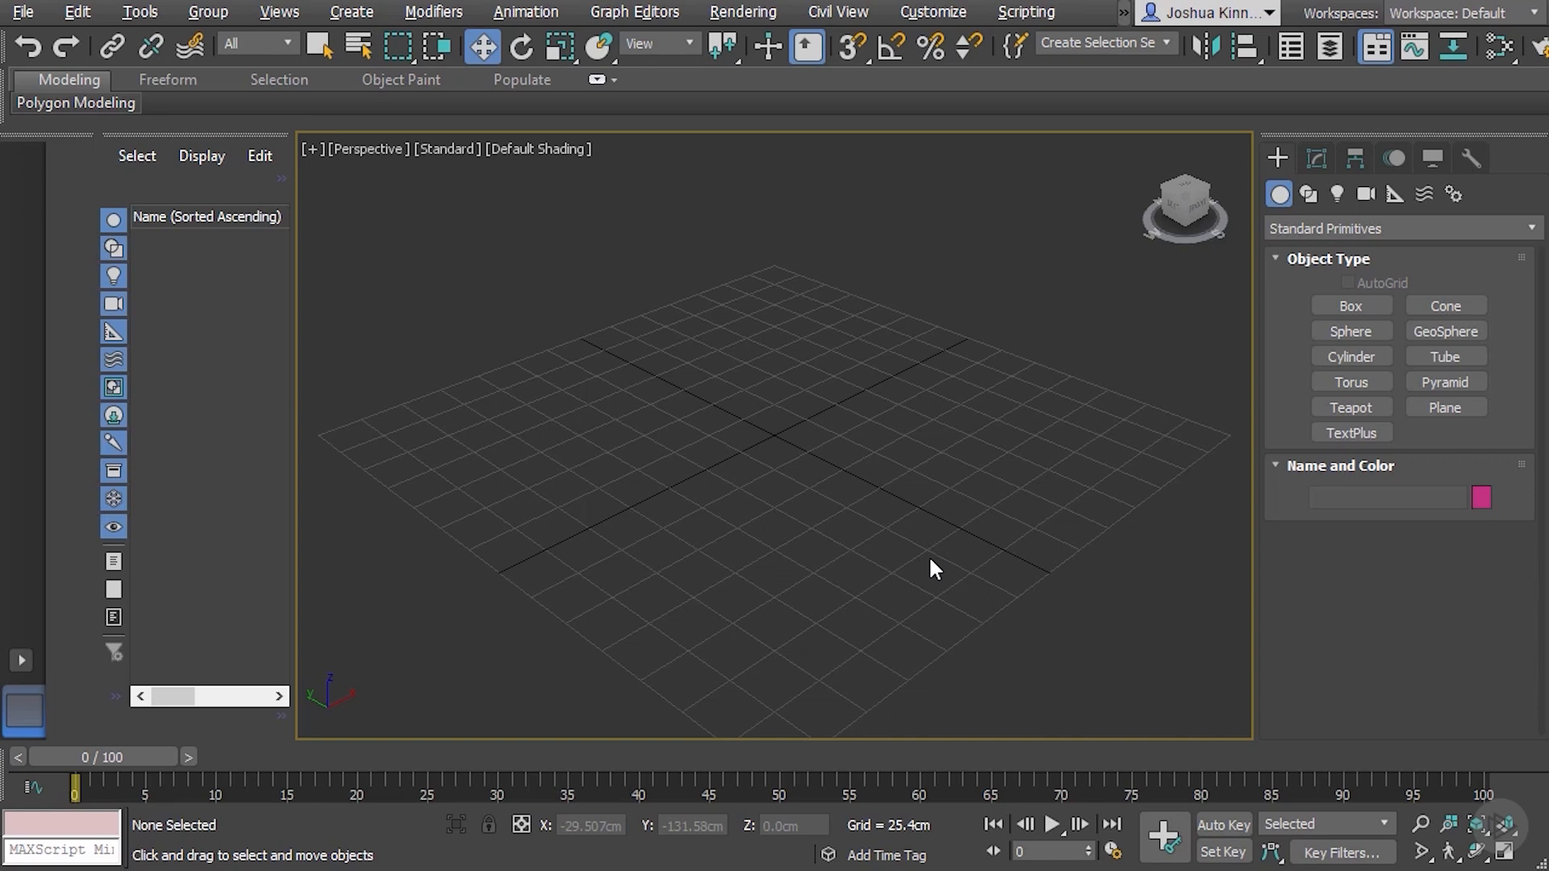
Use the viewports quad menu to show the Back, Right and Bottom views in turn and return to Perspective
{"action": "key", "text": "v"}
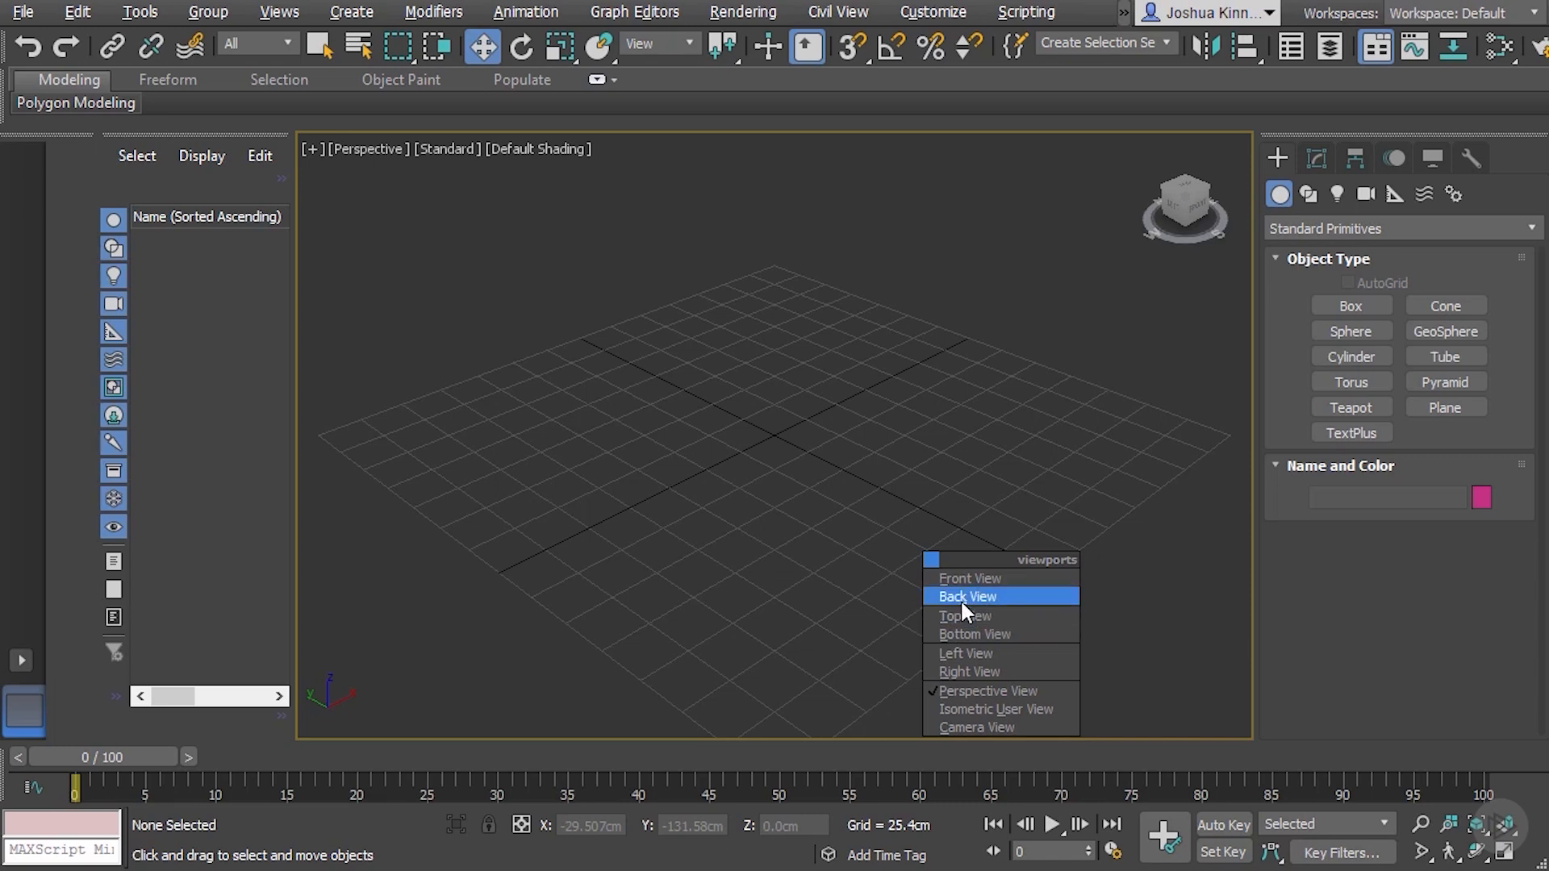
{"action": "left_click", "coordinate": [1025, 602]}
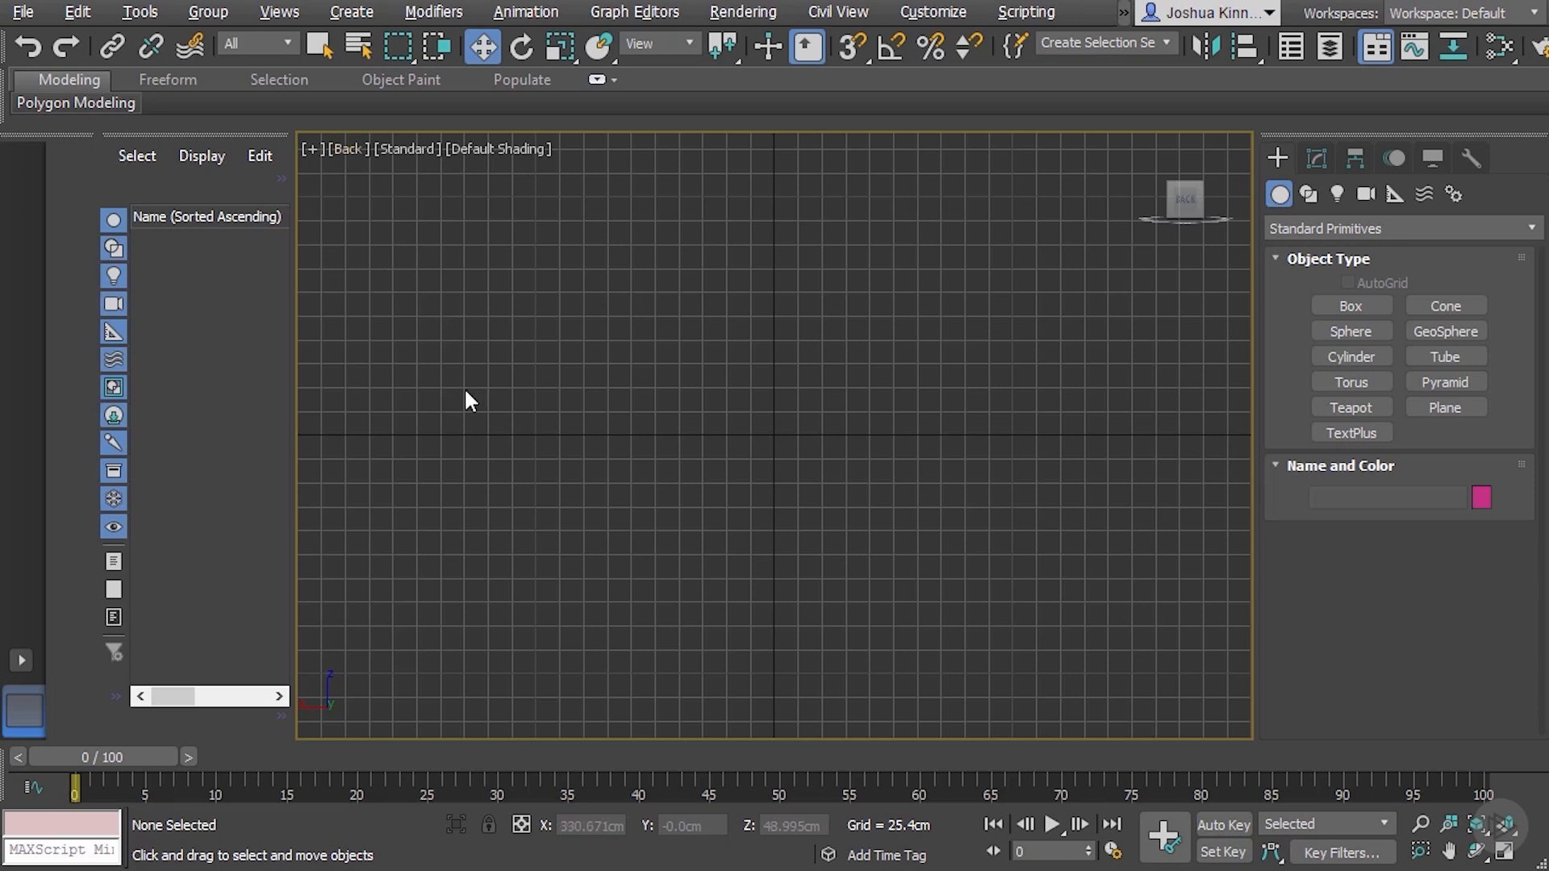
{"action": "key", "text": "v"}
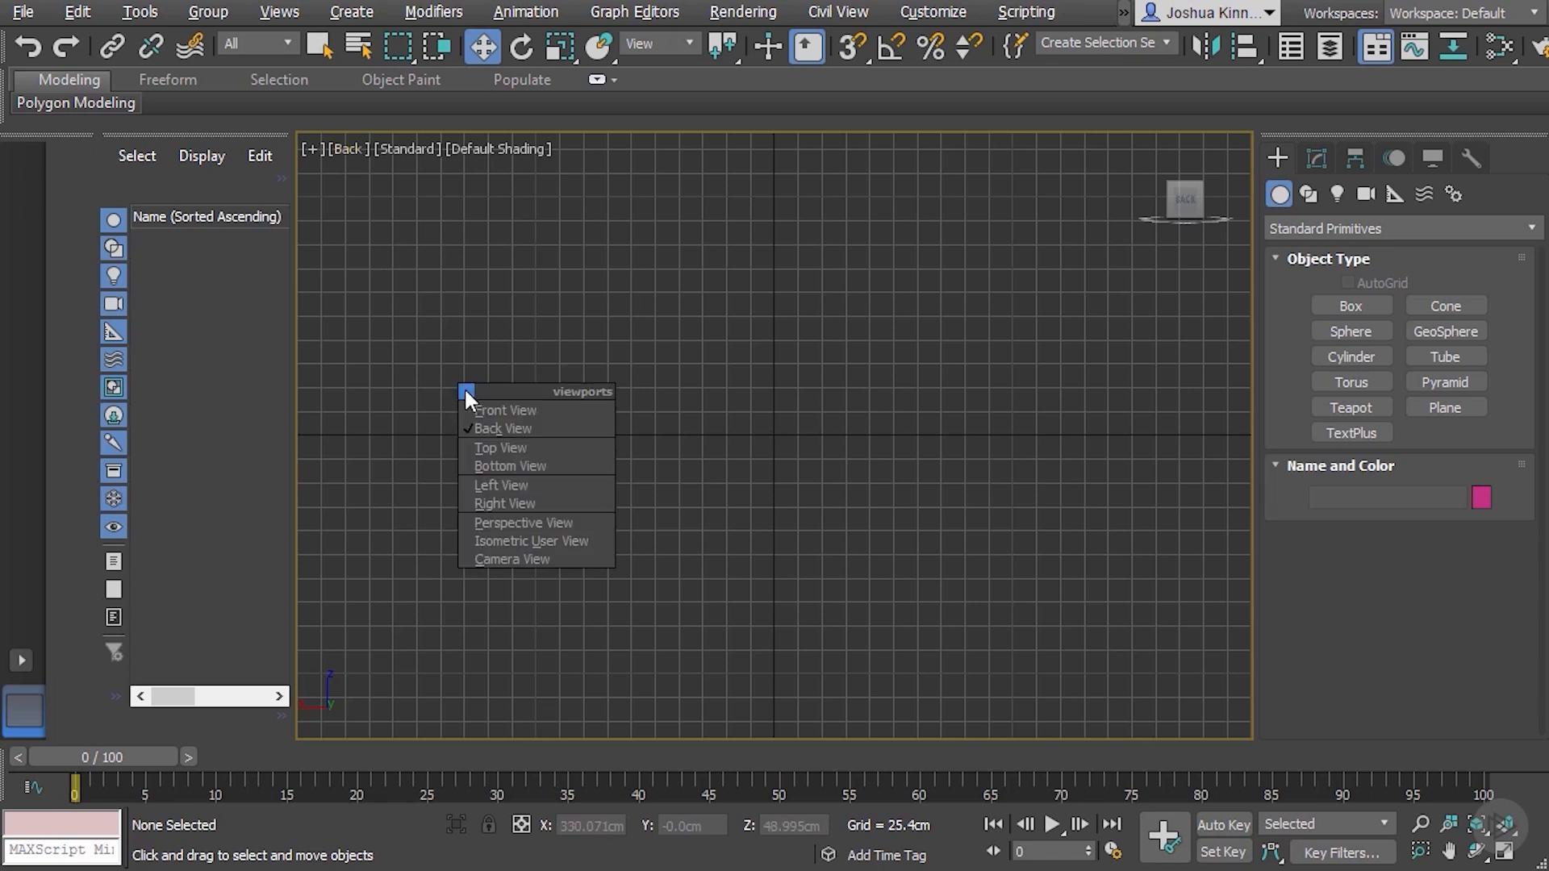
{"action": "key", "text": "r"}
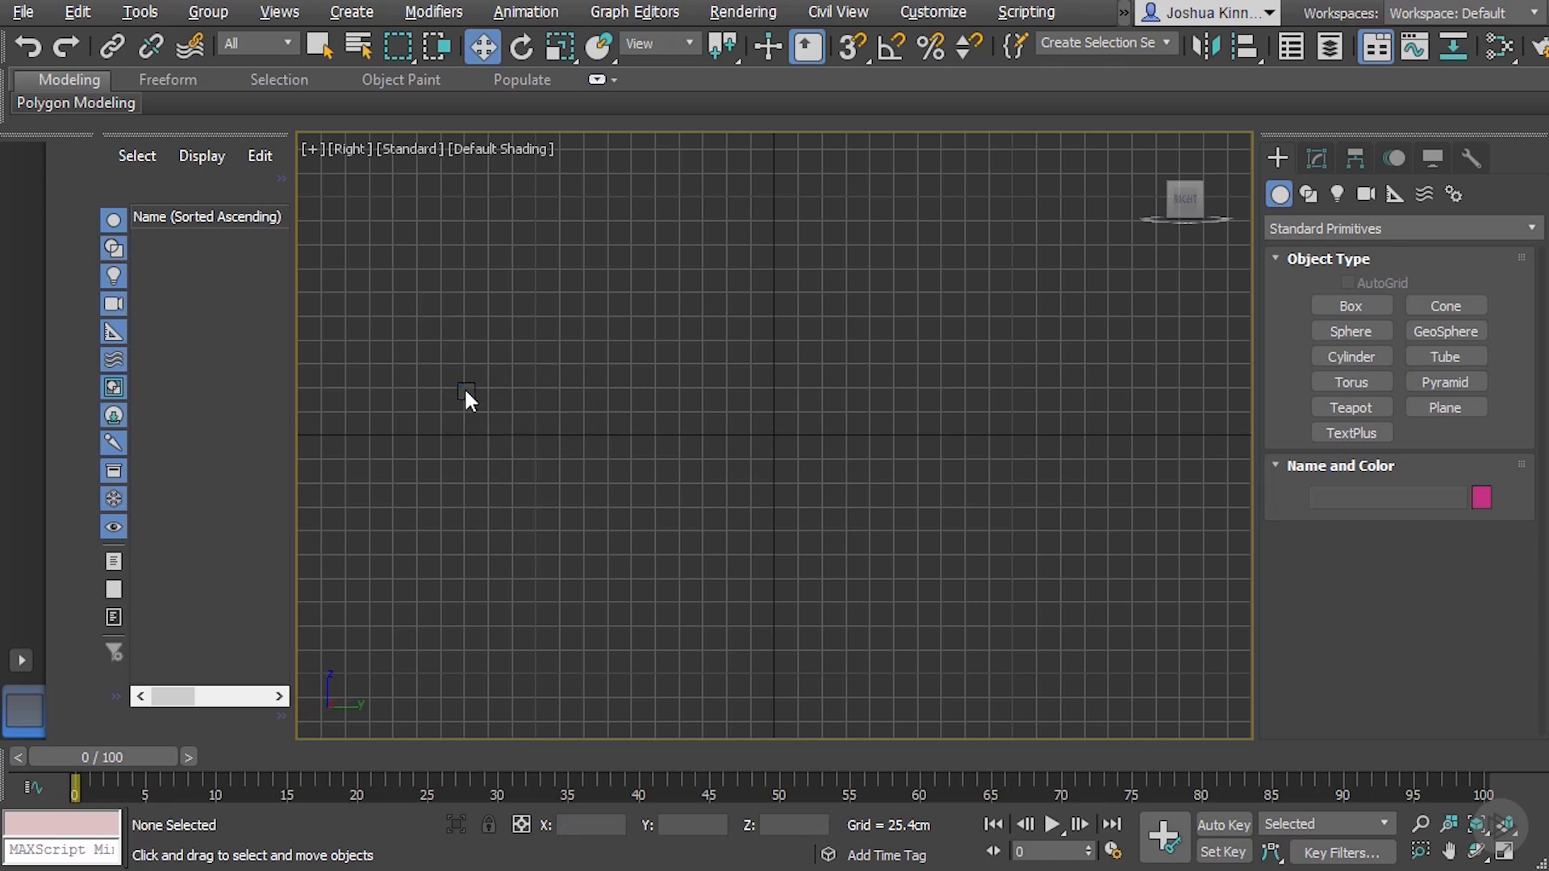
{"action": "key", "text": "v"}
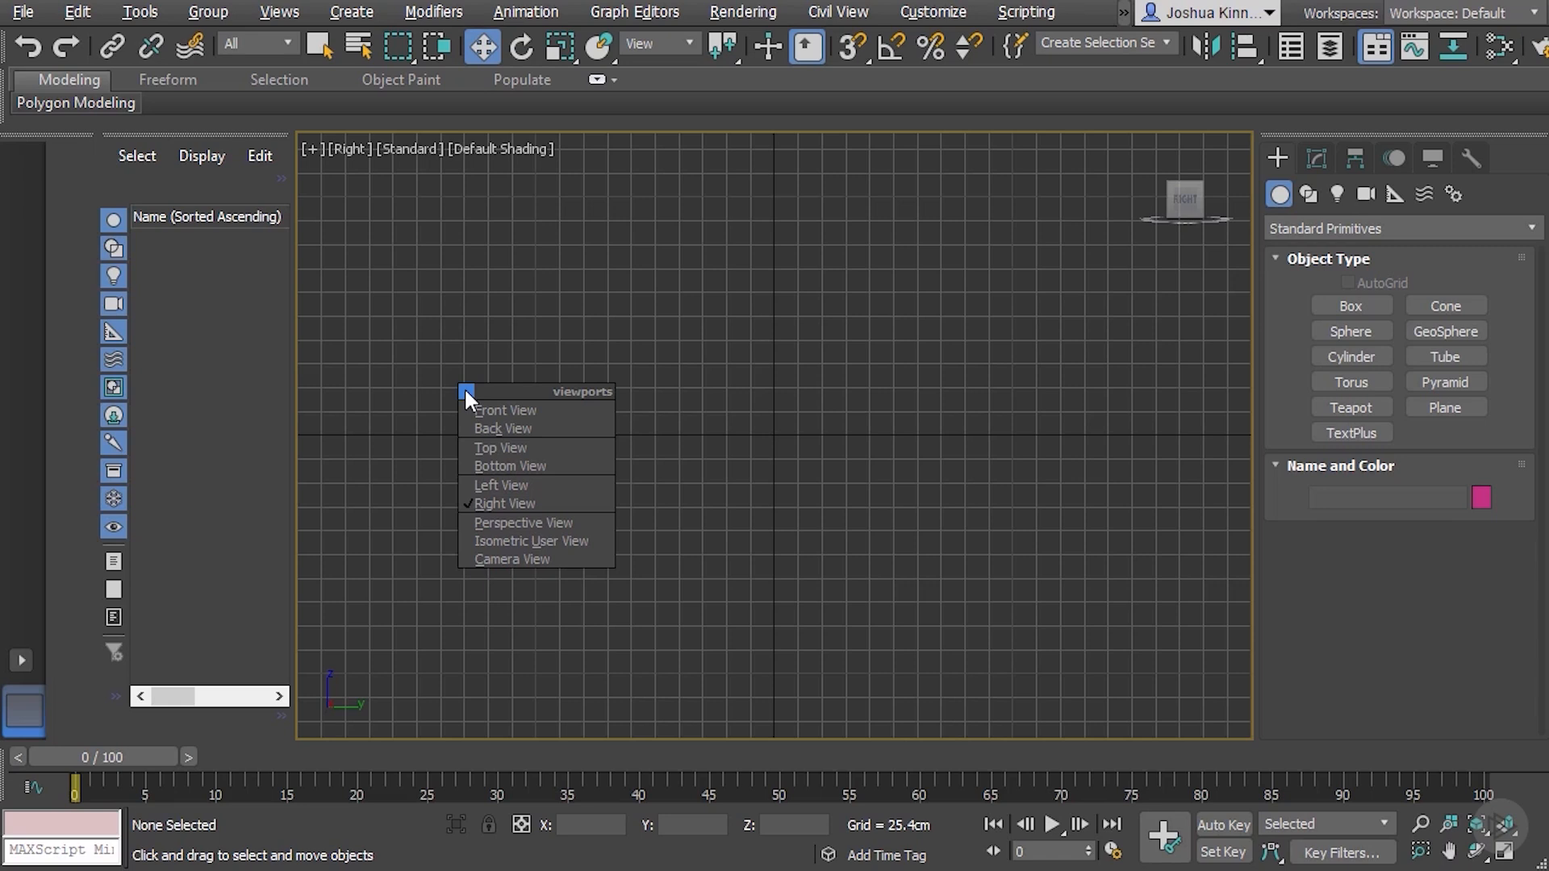
{"action": "key", "text": "b"}
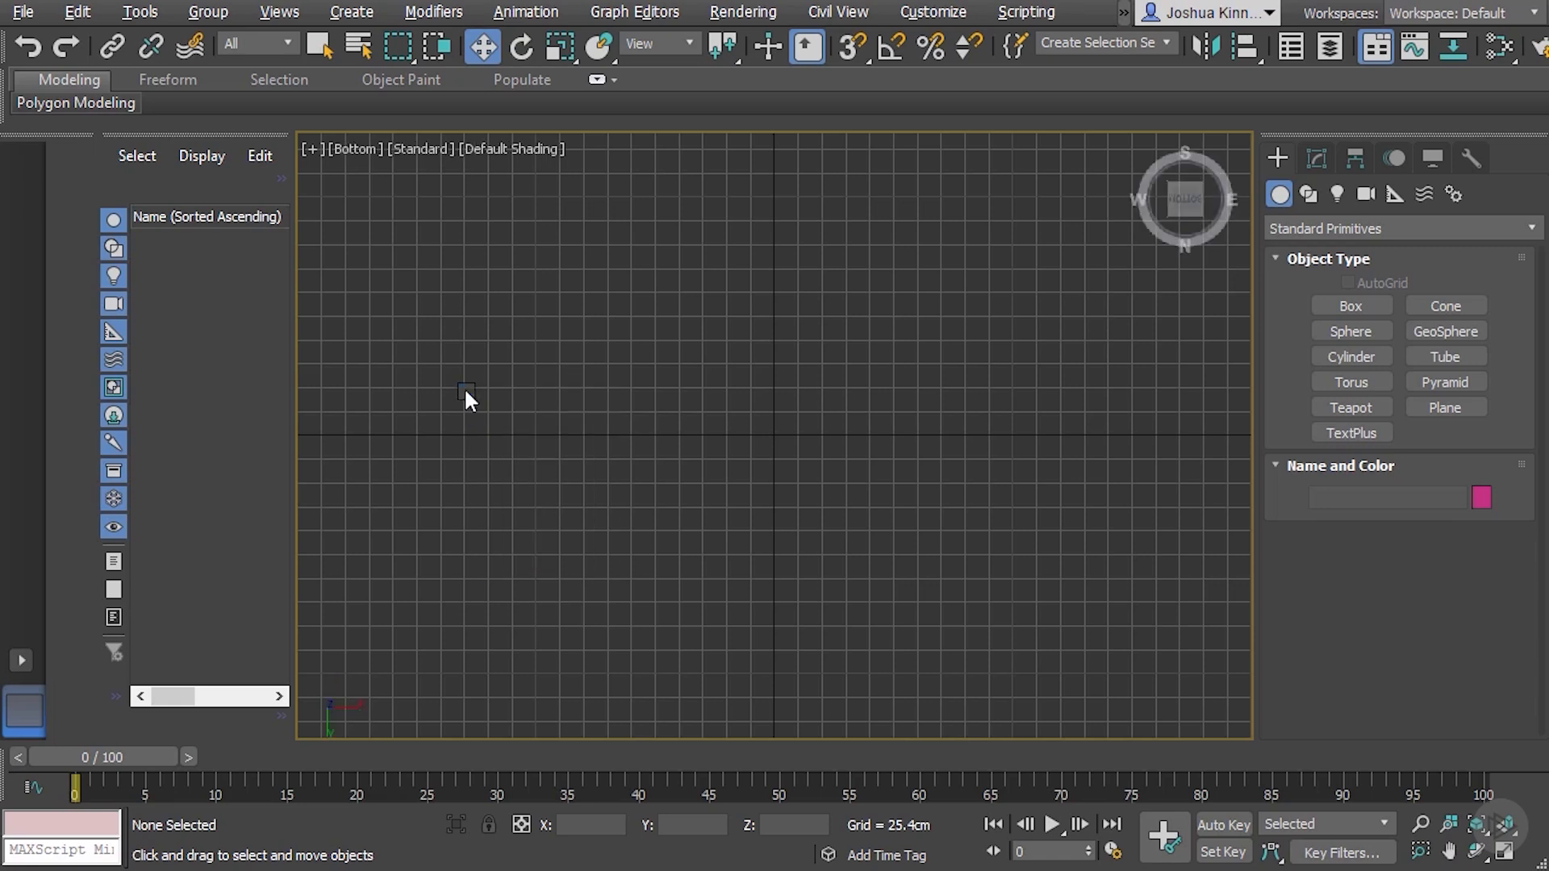
{"action": "key", "text": "v"}
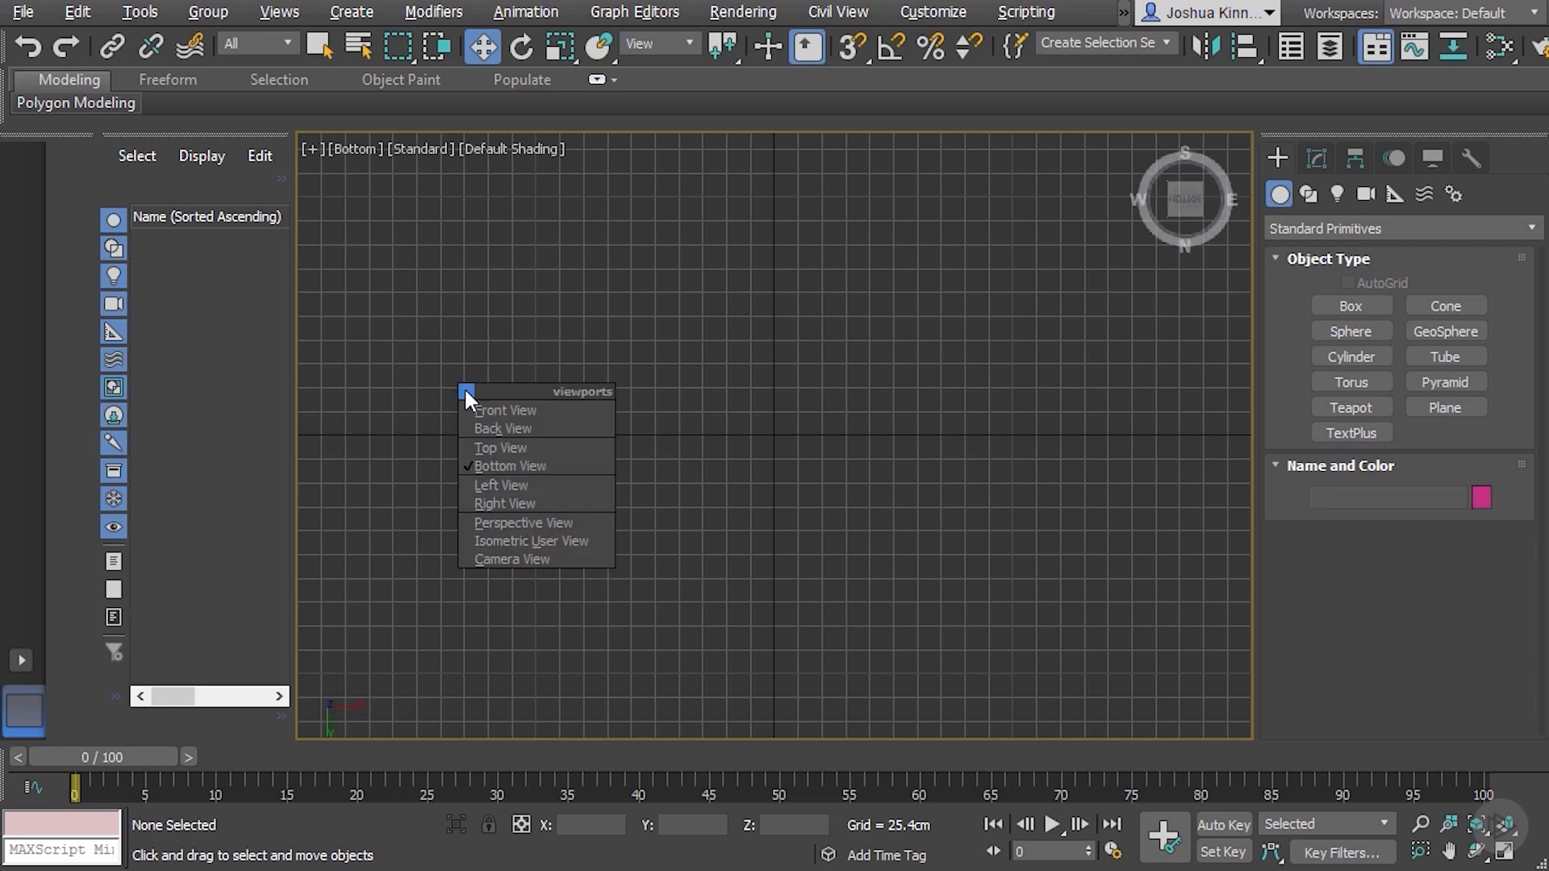
{"action": "key", "text": "p"}
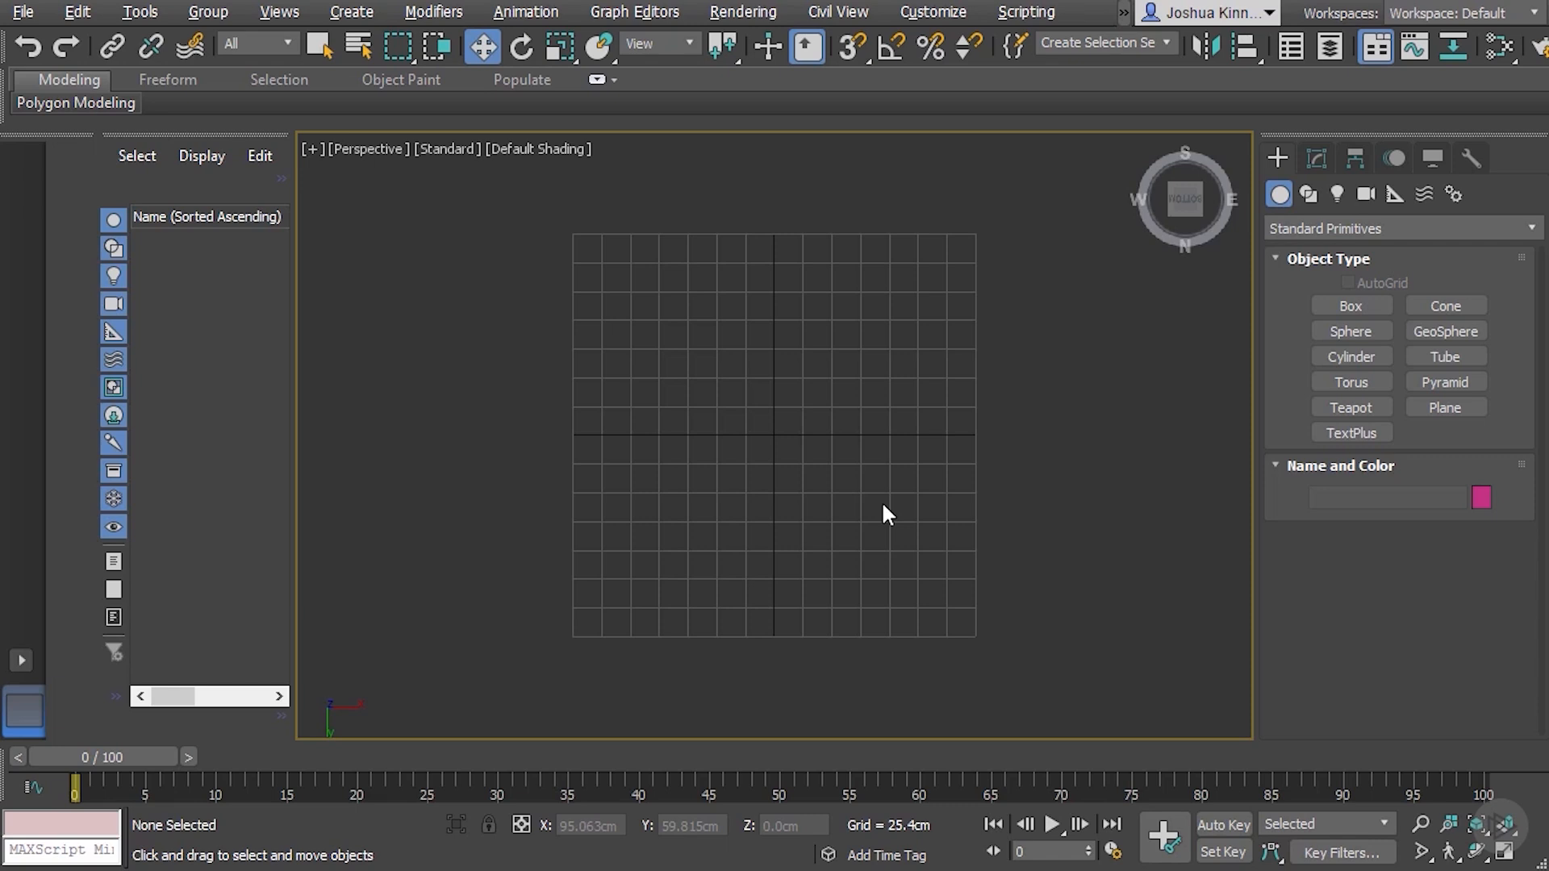
Create a sphere with a radius of about 62.5 cm near the grid's centre, seen from above, and deselect it
{"action": "middle_click_drag", "start_coordinate": [781, 533], "coordinate": [720, 356], "text": "alt"}
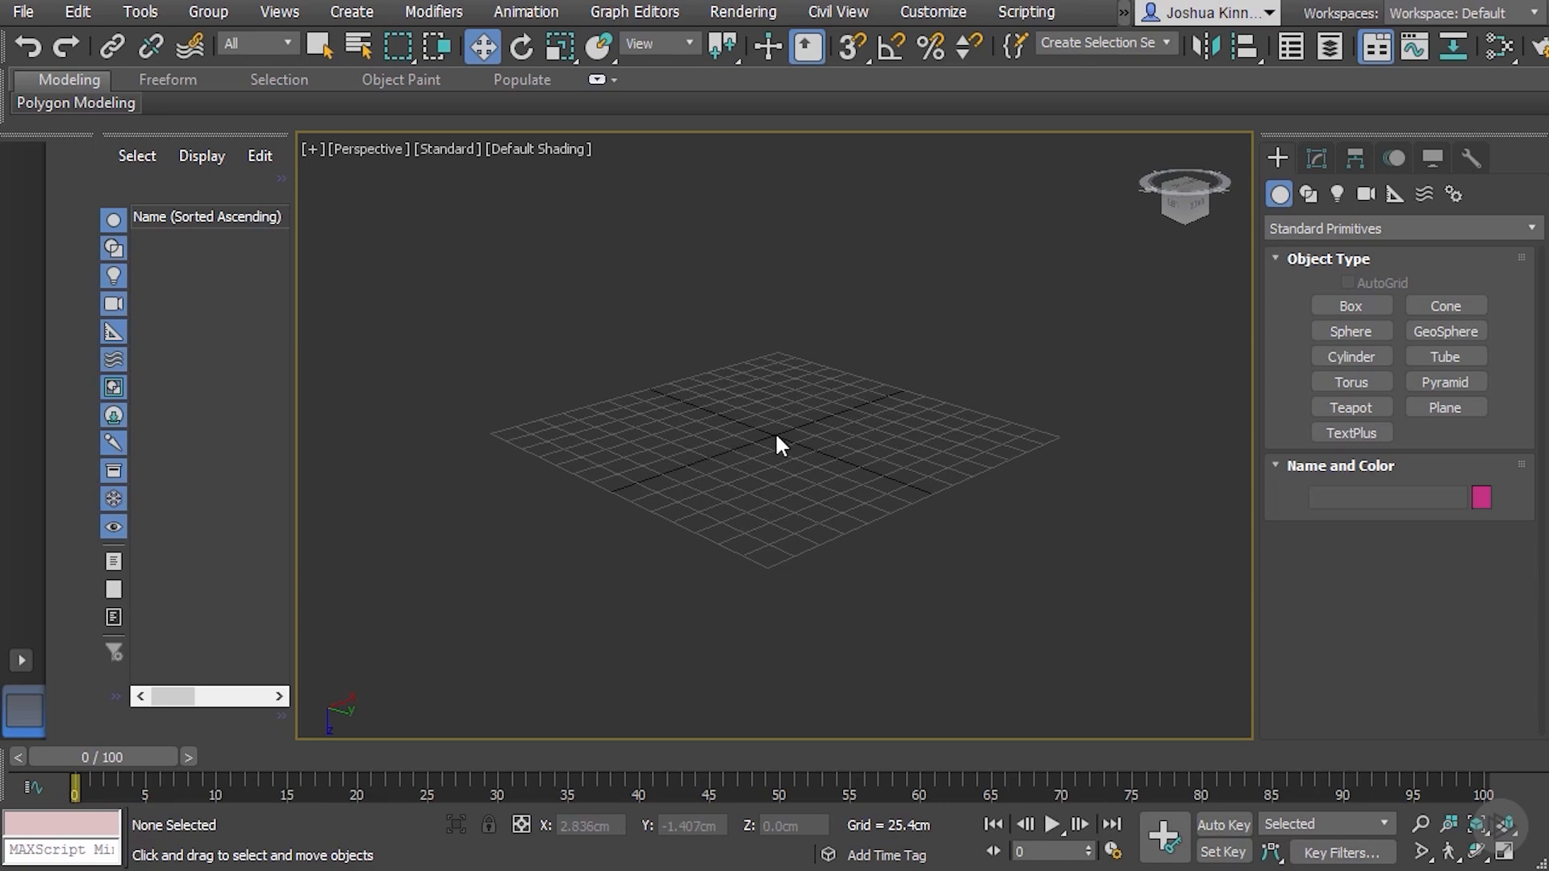
{"action": "middle_click_drag", "start_coordinate": [787, 342], "coordinate": [789, 722], "text": "alt"}
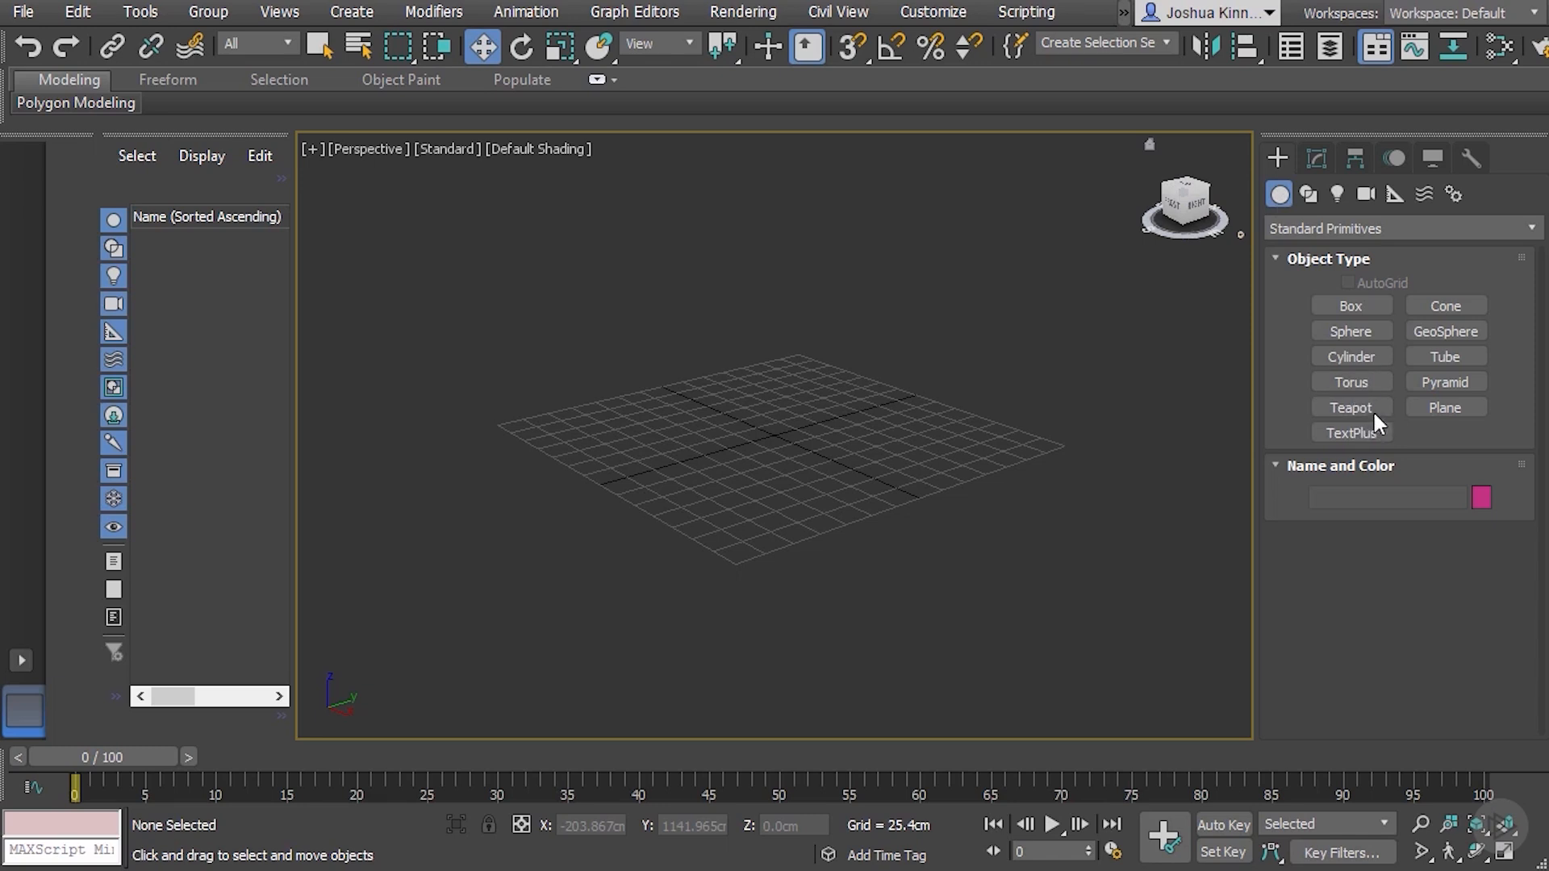
{"action": "left_click", "coordinate": [1369, 331]}
{"action": "left_click_drag", "start_coordinate": [777, 434], "coordinate": [782, 403]}
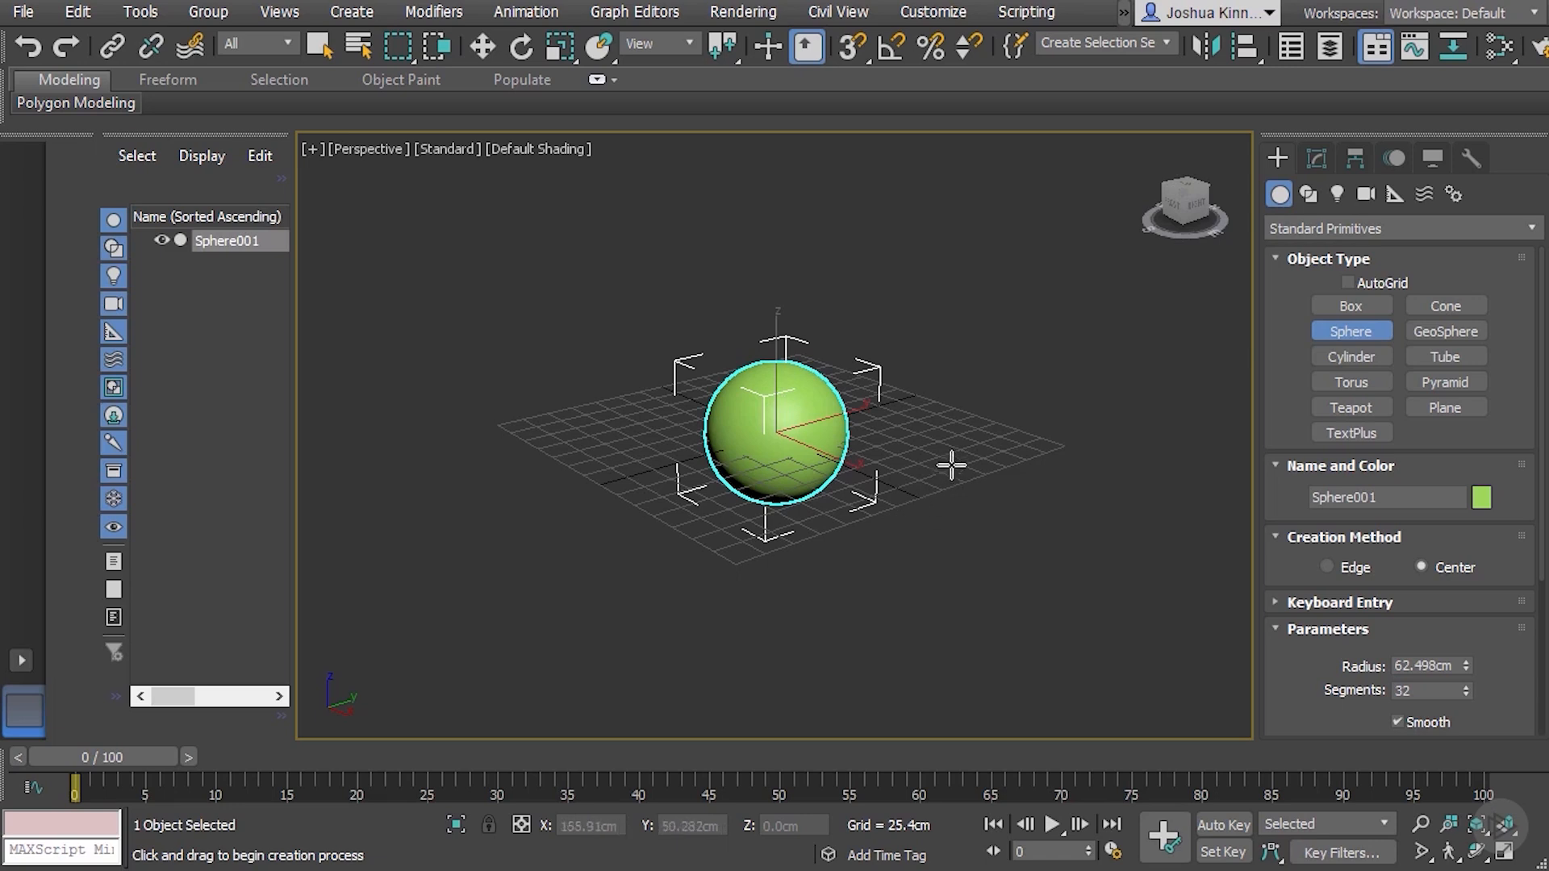
{"action": "key", "text": "w"}
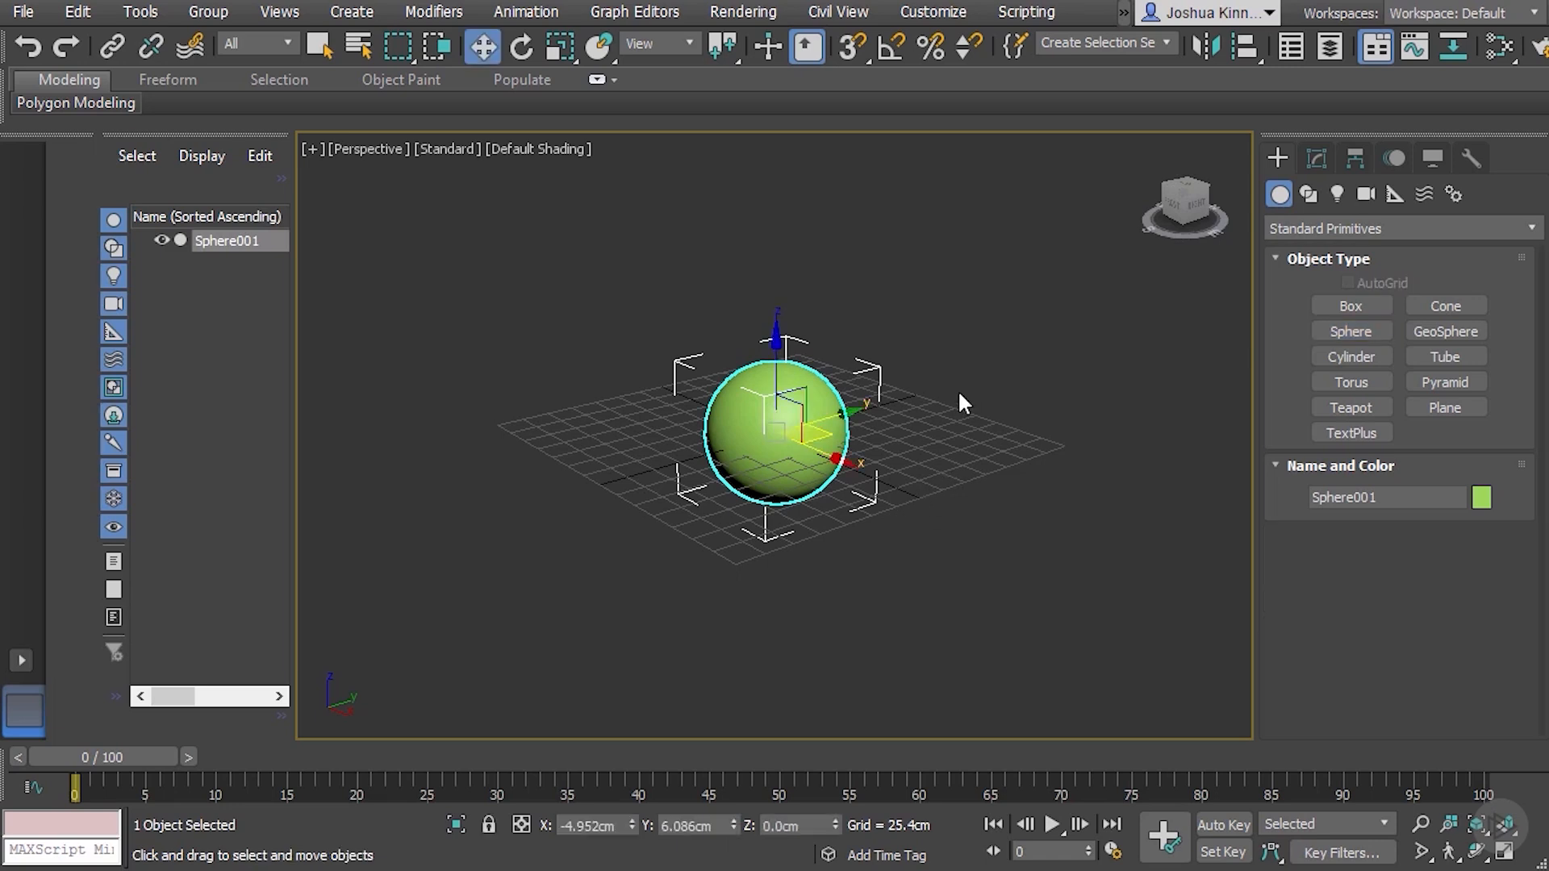
{"action": "left_click", "coordinate": [996, 299]}
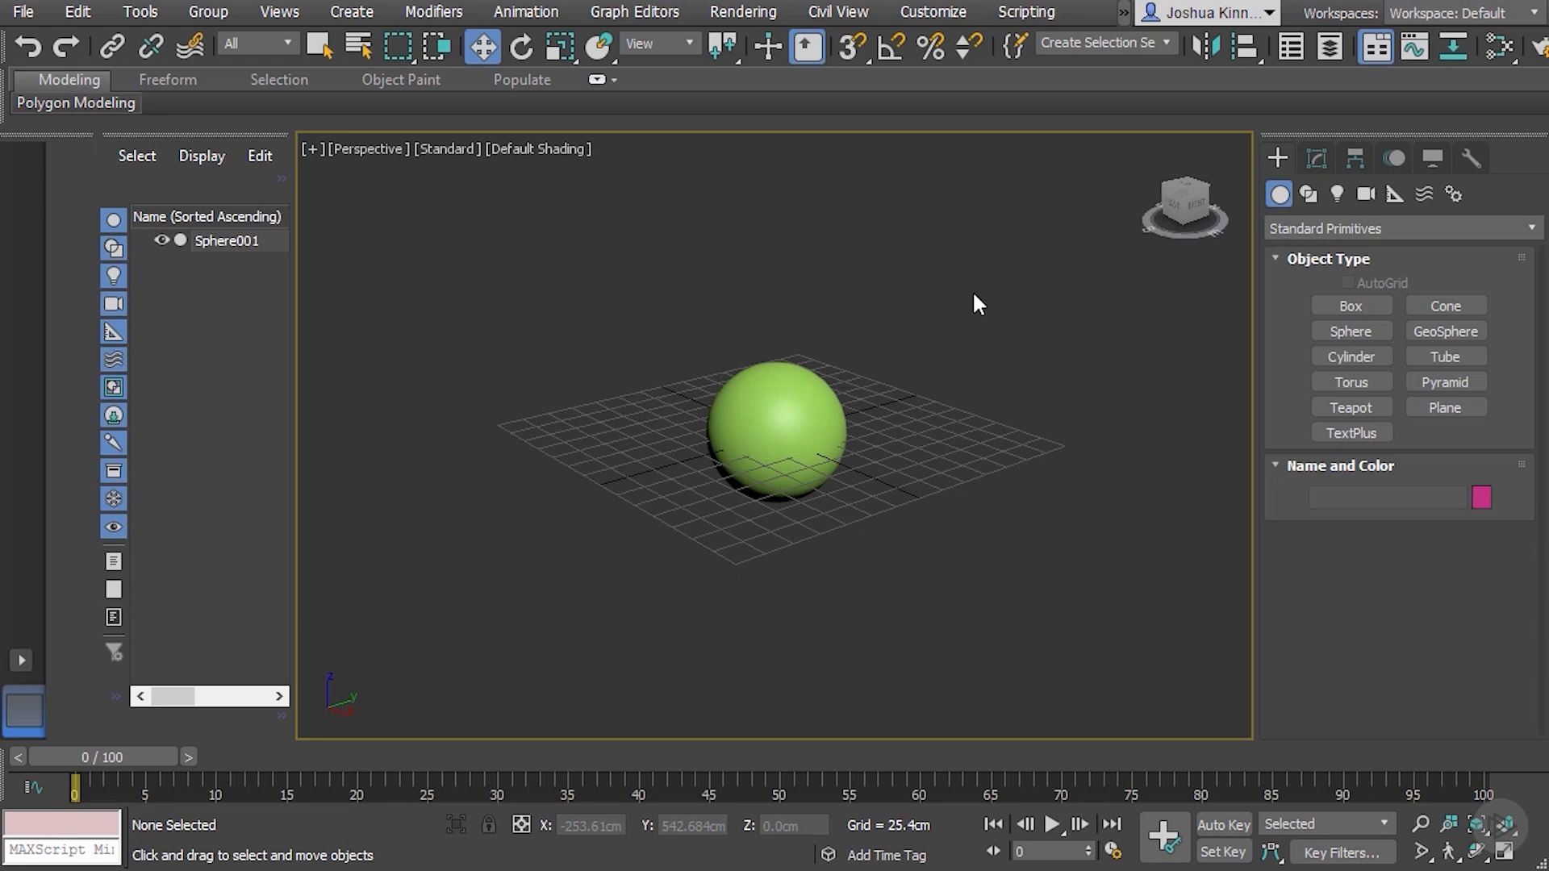
Orbit the perspective view around the sphere and pan it so the sphere sits slightly higher
{"action": "middle_click_drag", "start_coordinate": [970, 321], "coordinate": [762, 343], "text": "alt"}
{"action": "middle_click_drag", "start_coordinate": [690, 278], "coordinate": [982, 339], "text": "alt"}
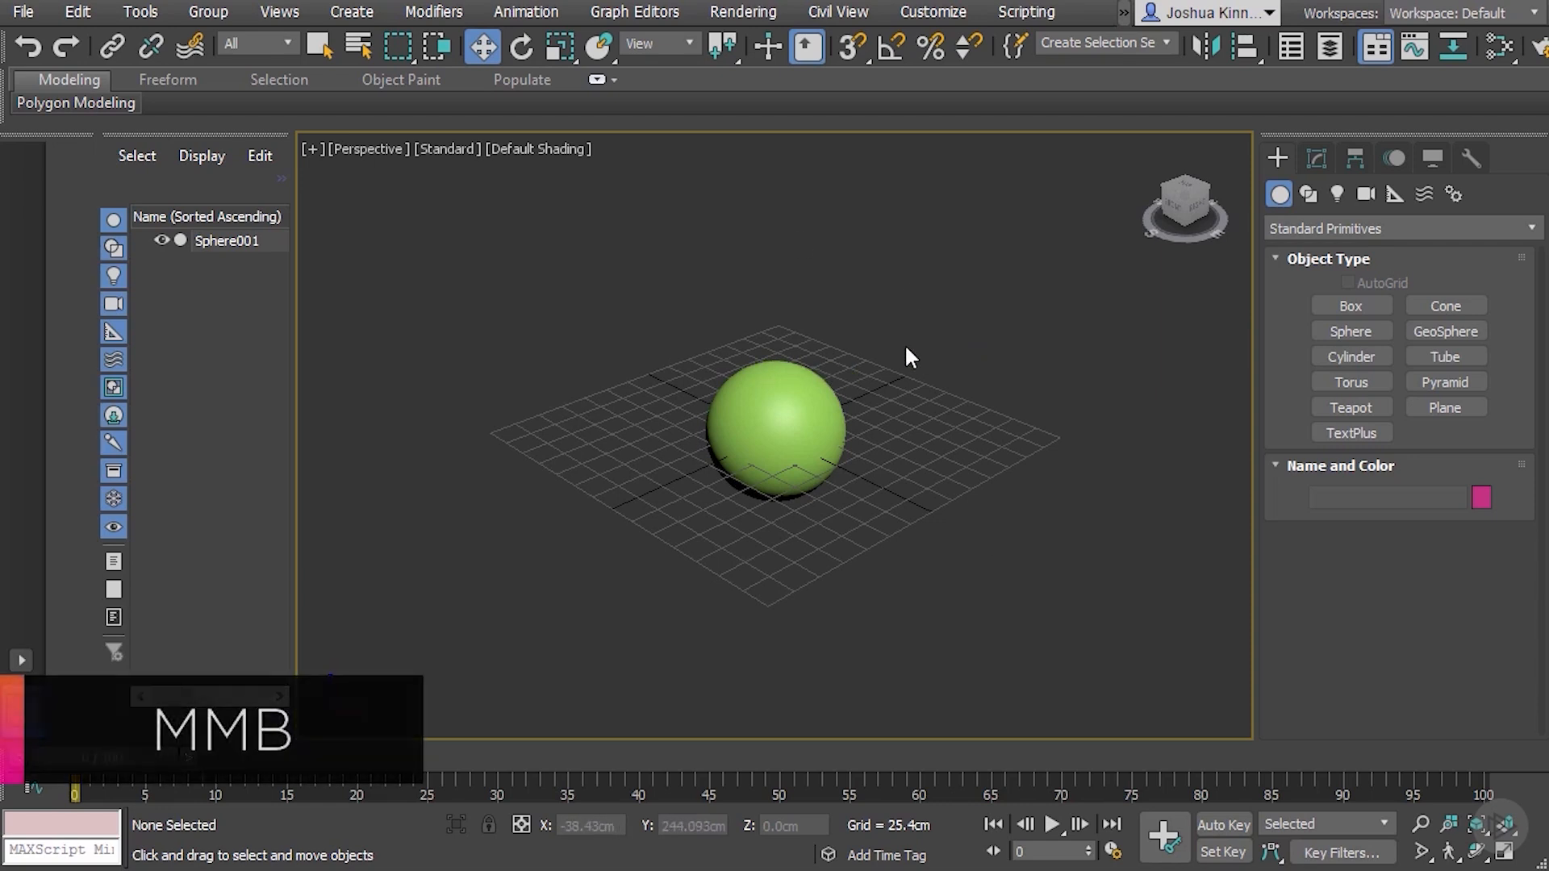
{"action": "middle_click_drag", "start_coordinate": [774, 297], "coordinate": [755, 242]}
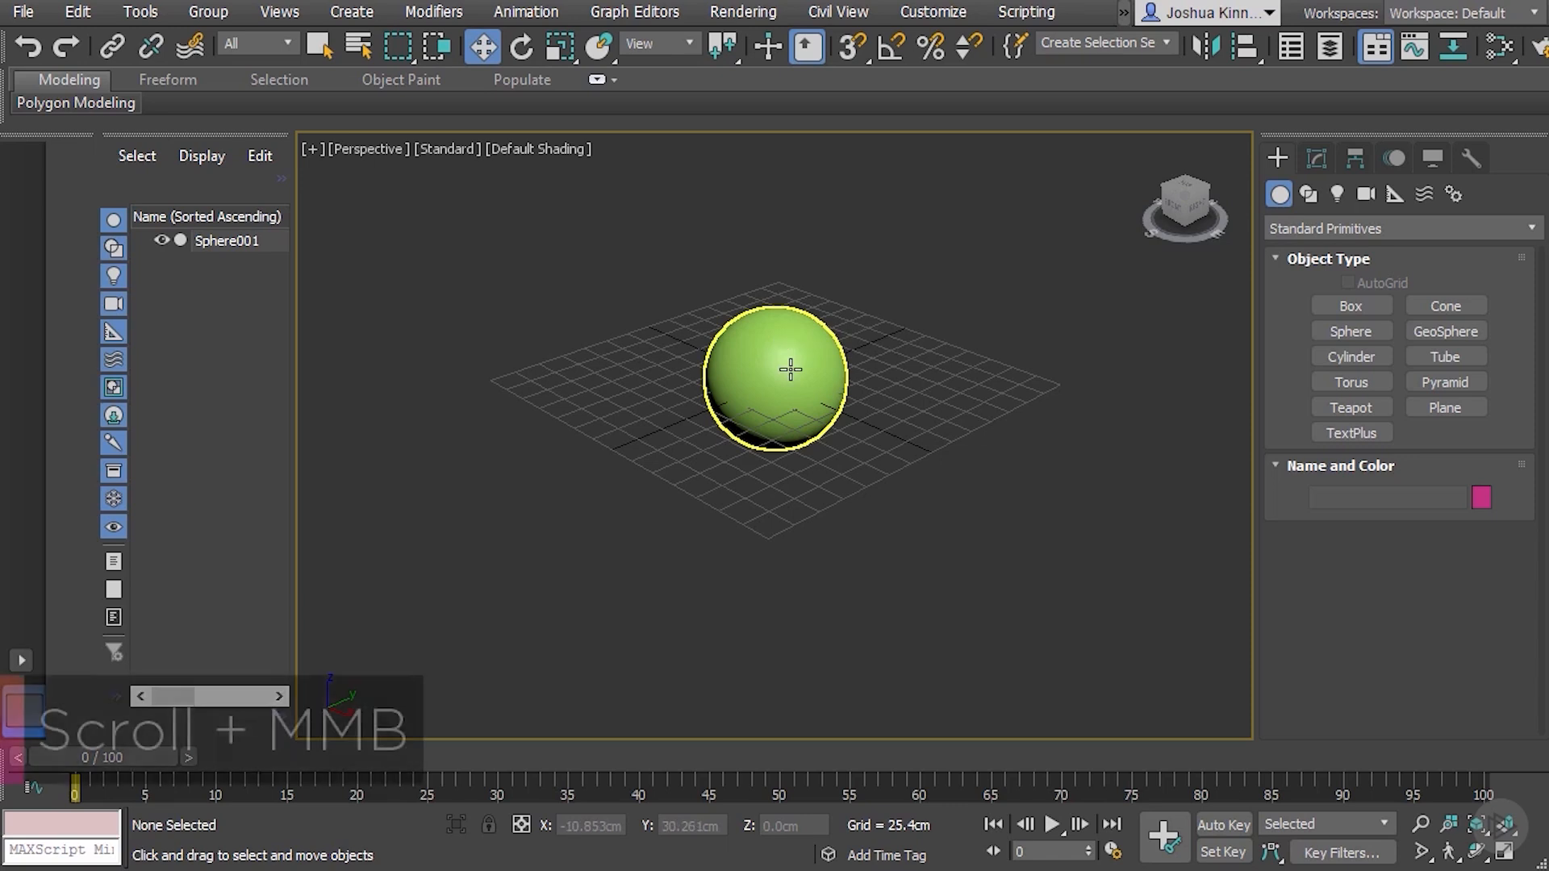
Zoom the perspective view repeatedly in and out on the sphere, ending with the whole grid in view
{"action": "scroll", "coordinate": [795, 355], "scroll_direction": "up", "scroll_amount": 4}
{"action": "scroll", "coordinate": [790, 369], "scroll_direction": "up", "scroll_amount": 4}
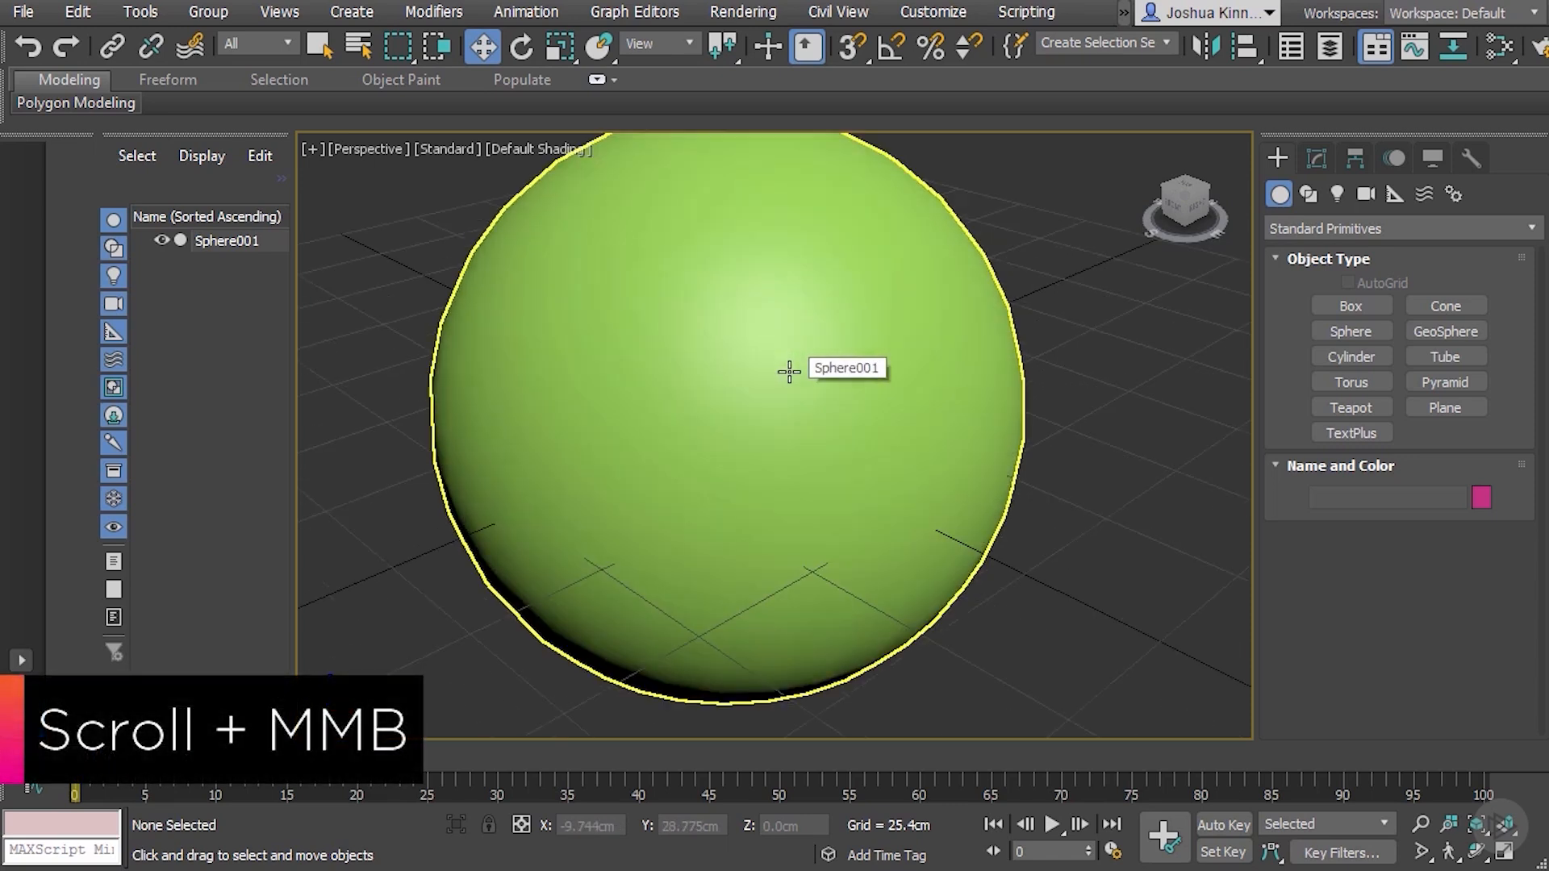
{"action": "scroll", "coordinate": [790, 371], "scroll_direction": "down", "scroll_amount": 8}
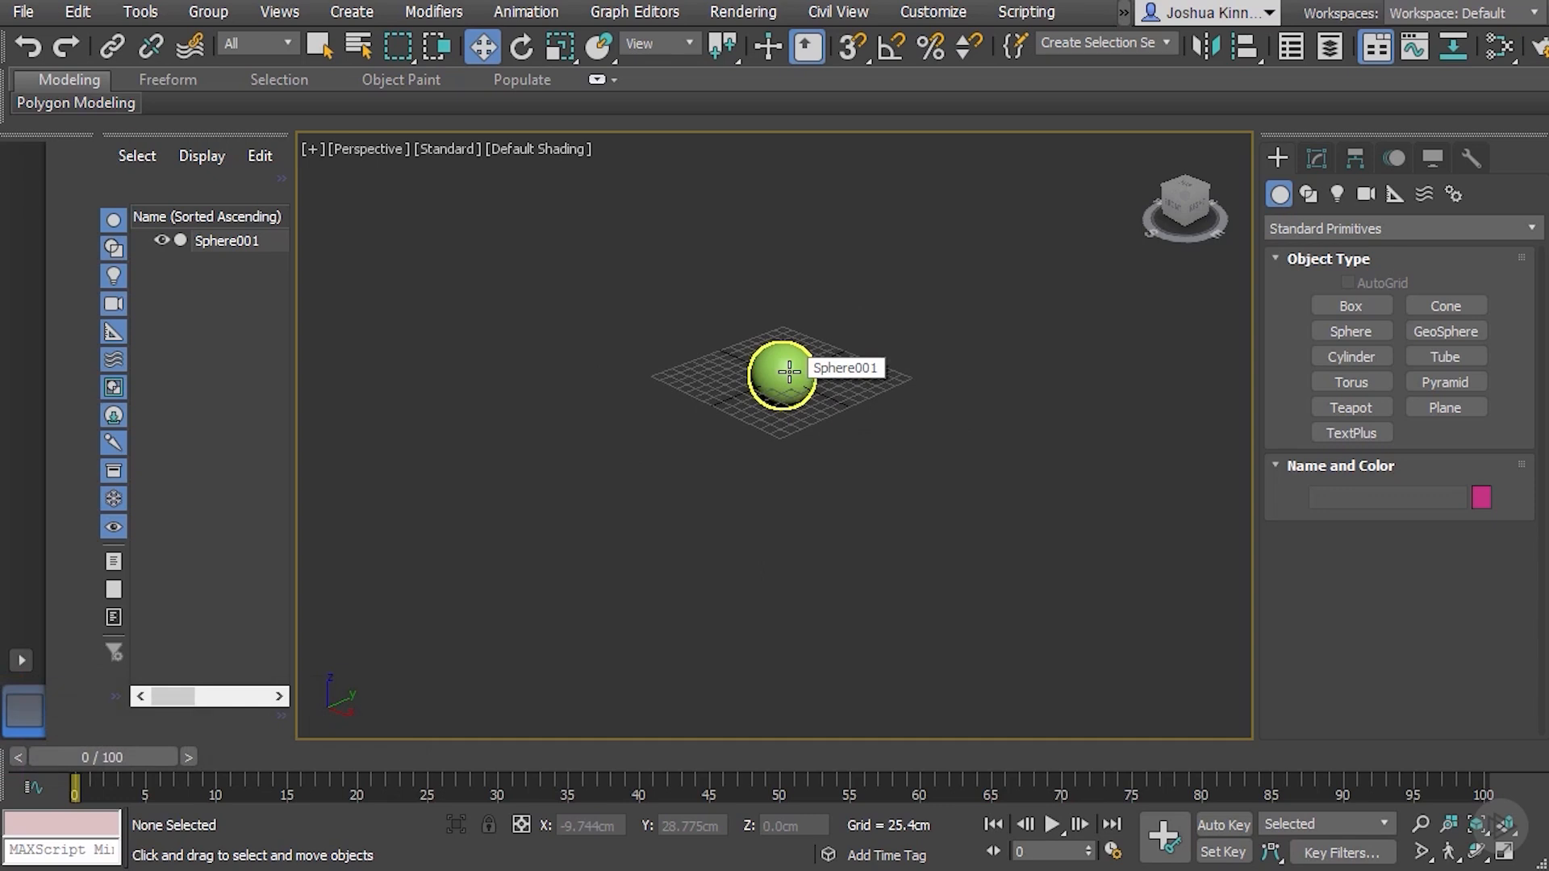
{"action": "scroll", "coordinate": [789, 370], "scroll_direction": "up", "scroll_amount": 8}
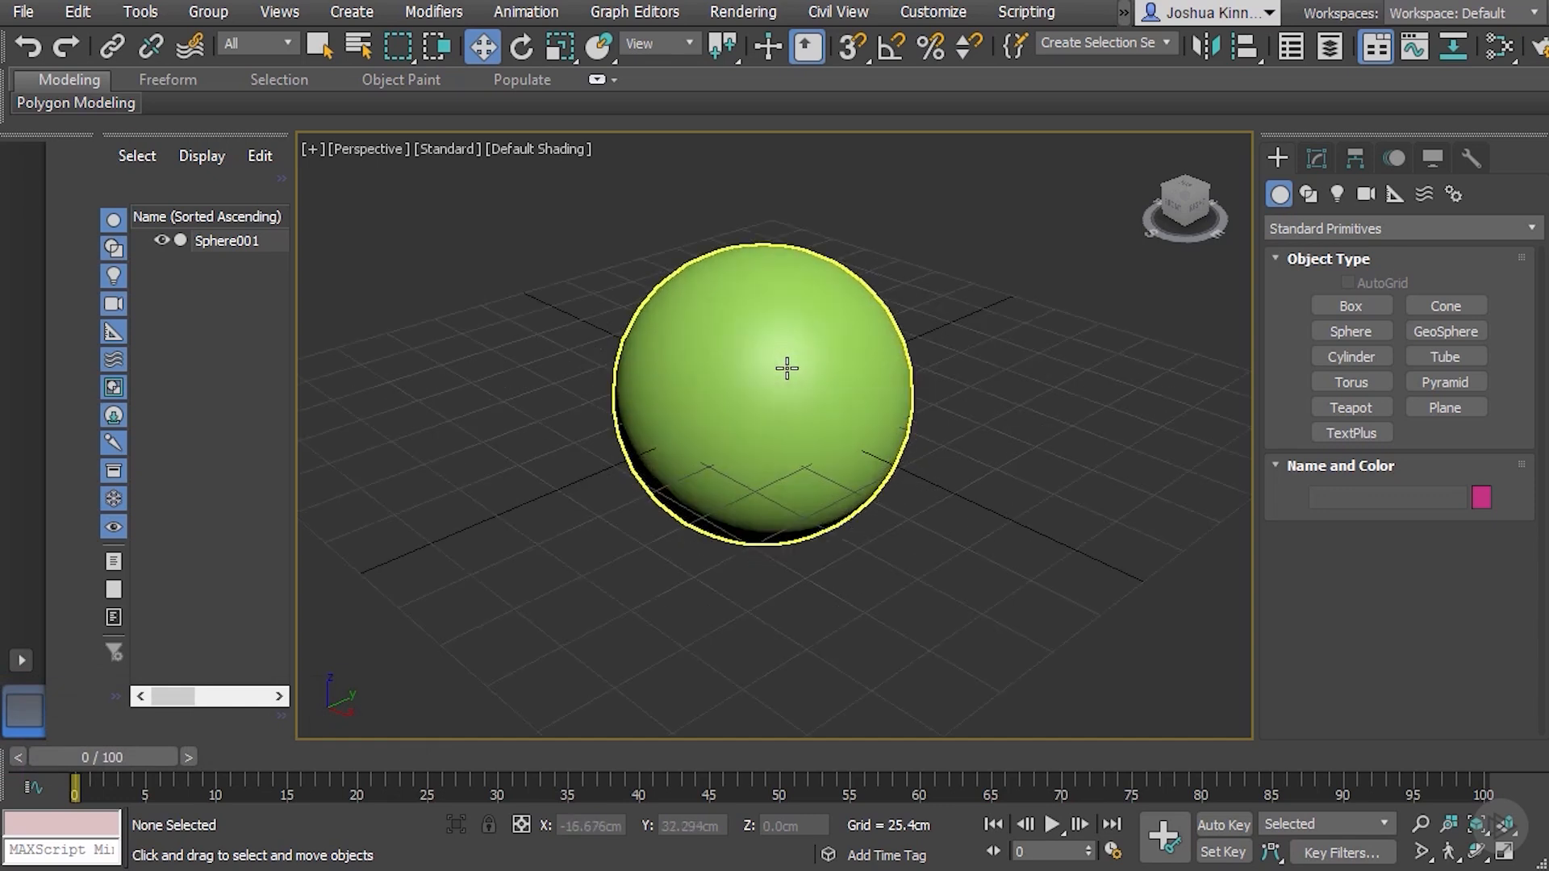
{"action": "scroll", "coordinate": [786, 368], "scroll_direction": "up", "scroll_amount": 5}
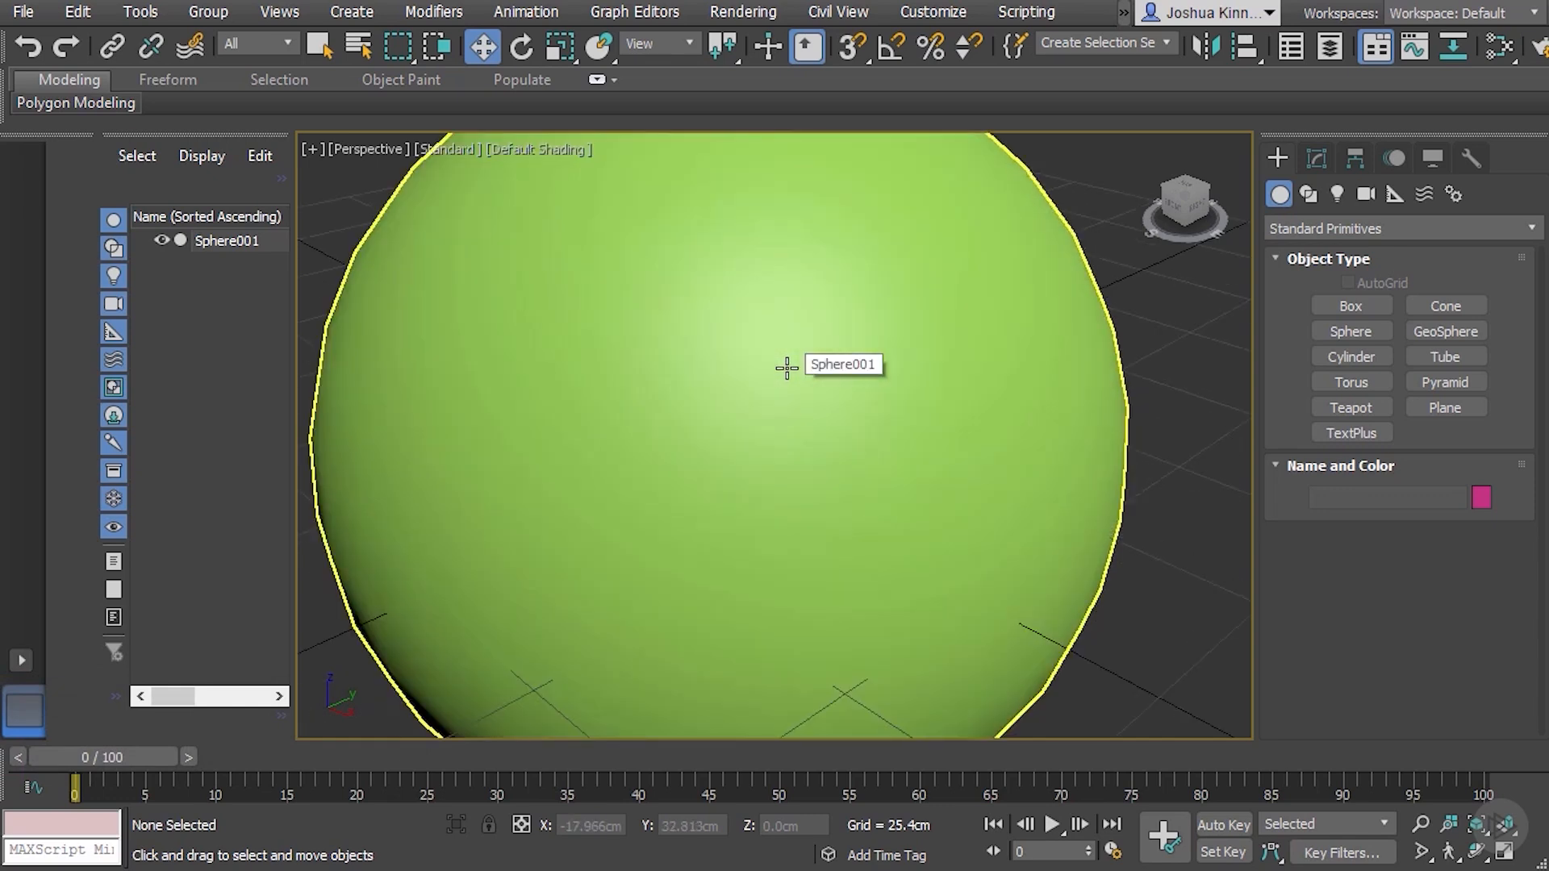
{"action": "scroll", "coordinate": [787, 368], "scroll_direction": "up", "scroll_amount": 4}
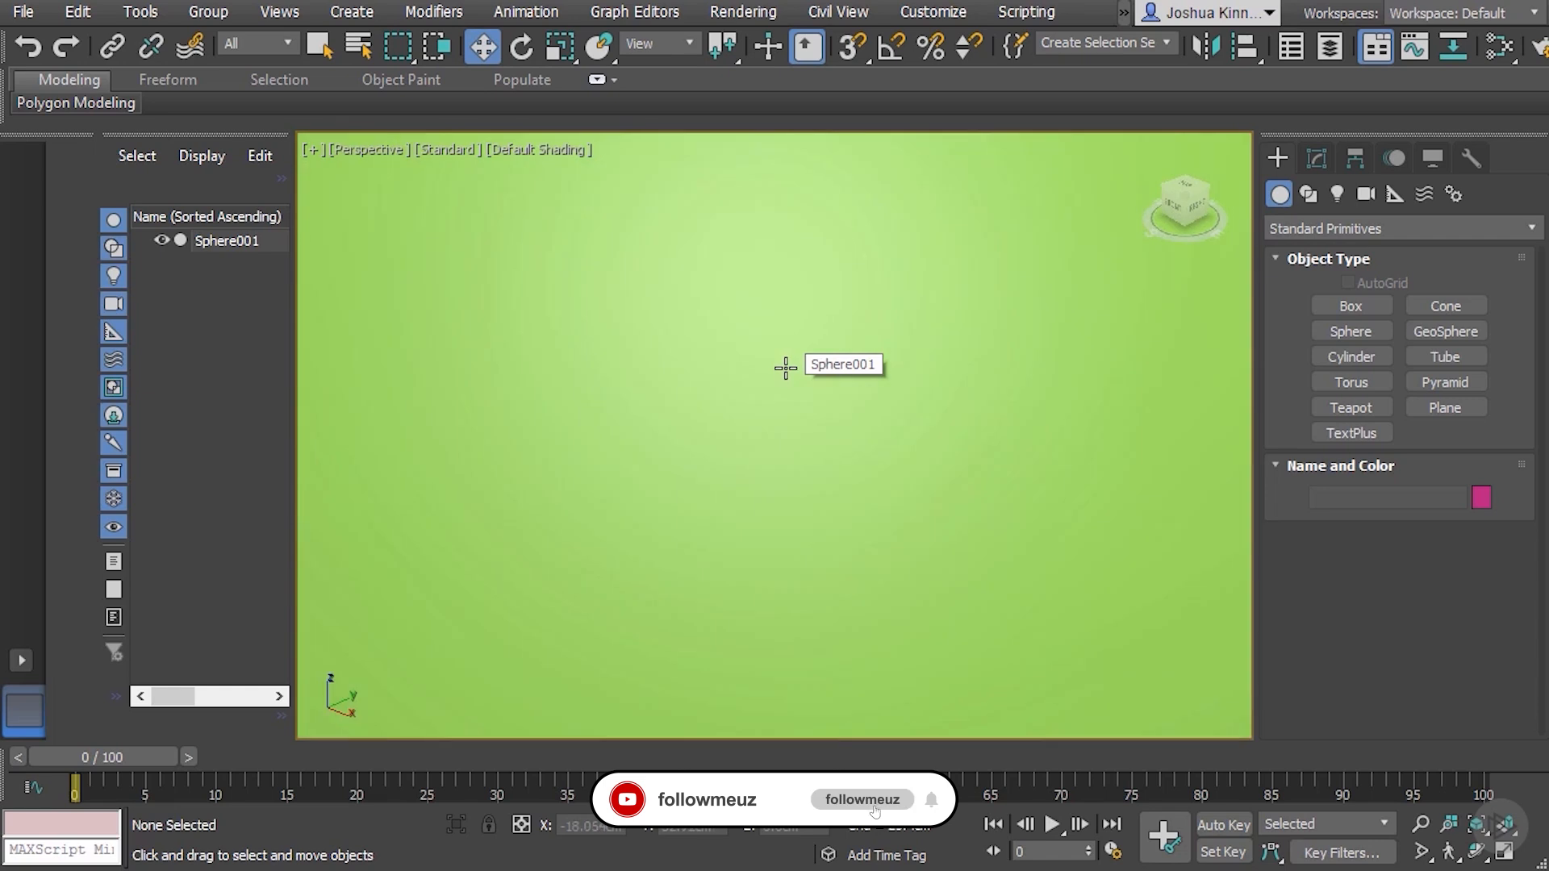
{"action": "scroll", "coordinate": [785, 368], "scroll_direction": "down", "scroll_amount": 12}
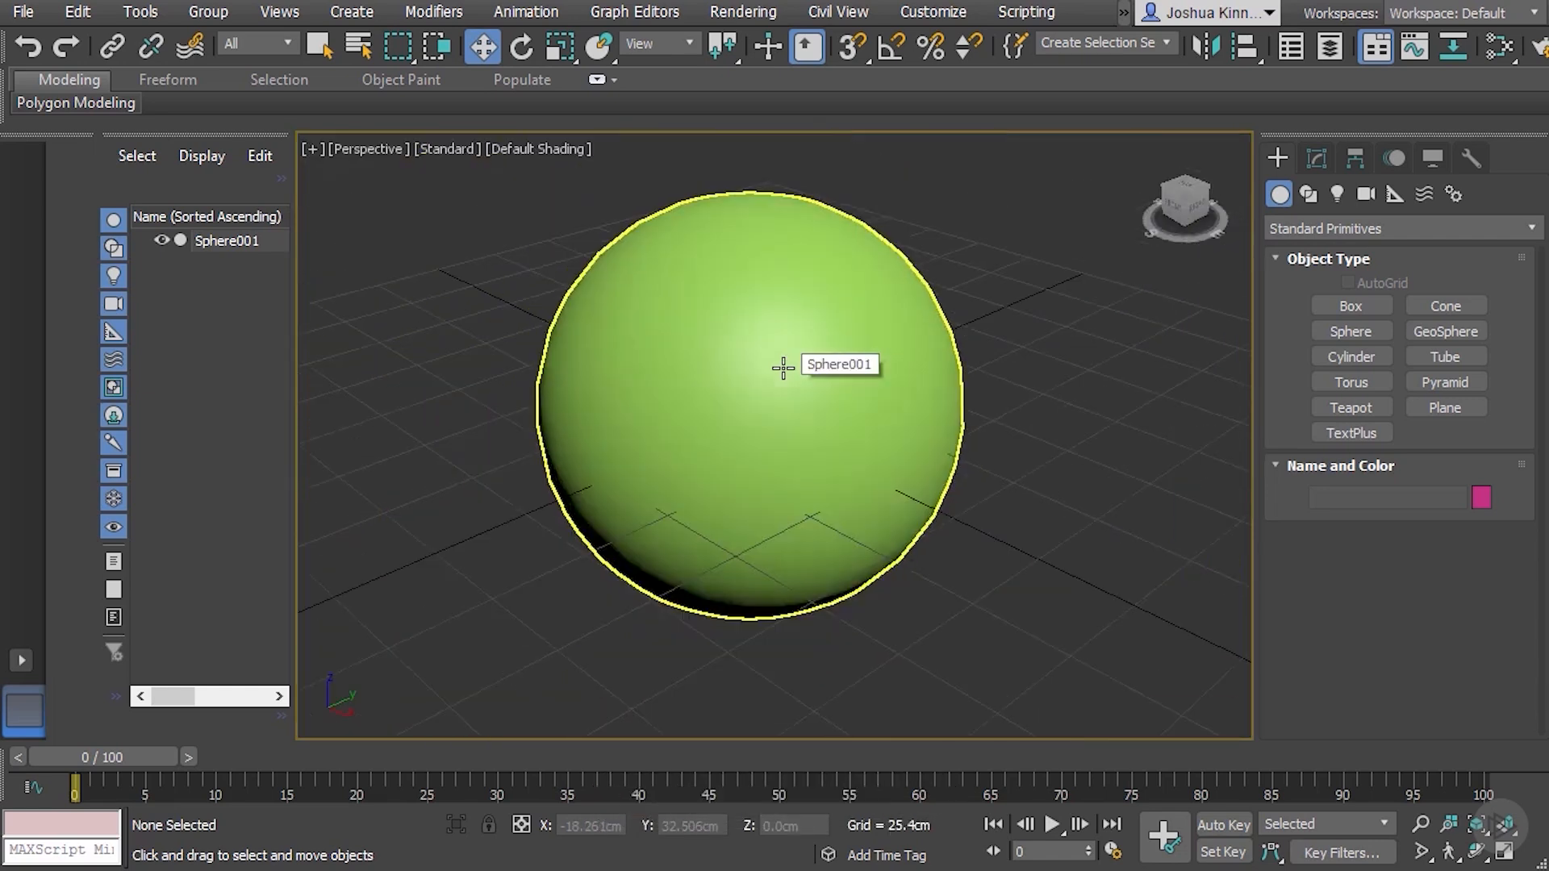
{"action": "scroll", "coordinate": [784, 368], "scroll_direction": "up", "scroll_amount": 3}
{"action": "scroll", "coordinate": [783, 368], "scroll_direction": "down", "scroll_amount": 3}
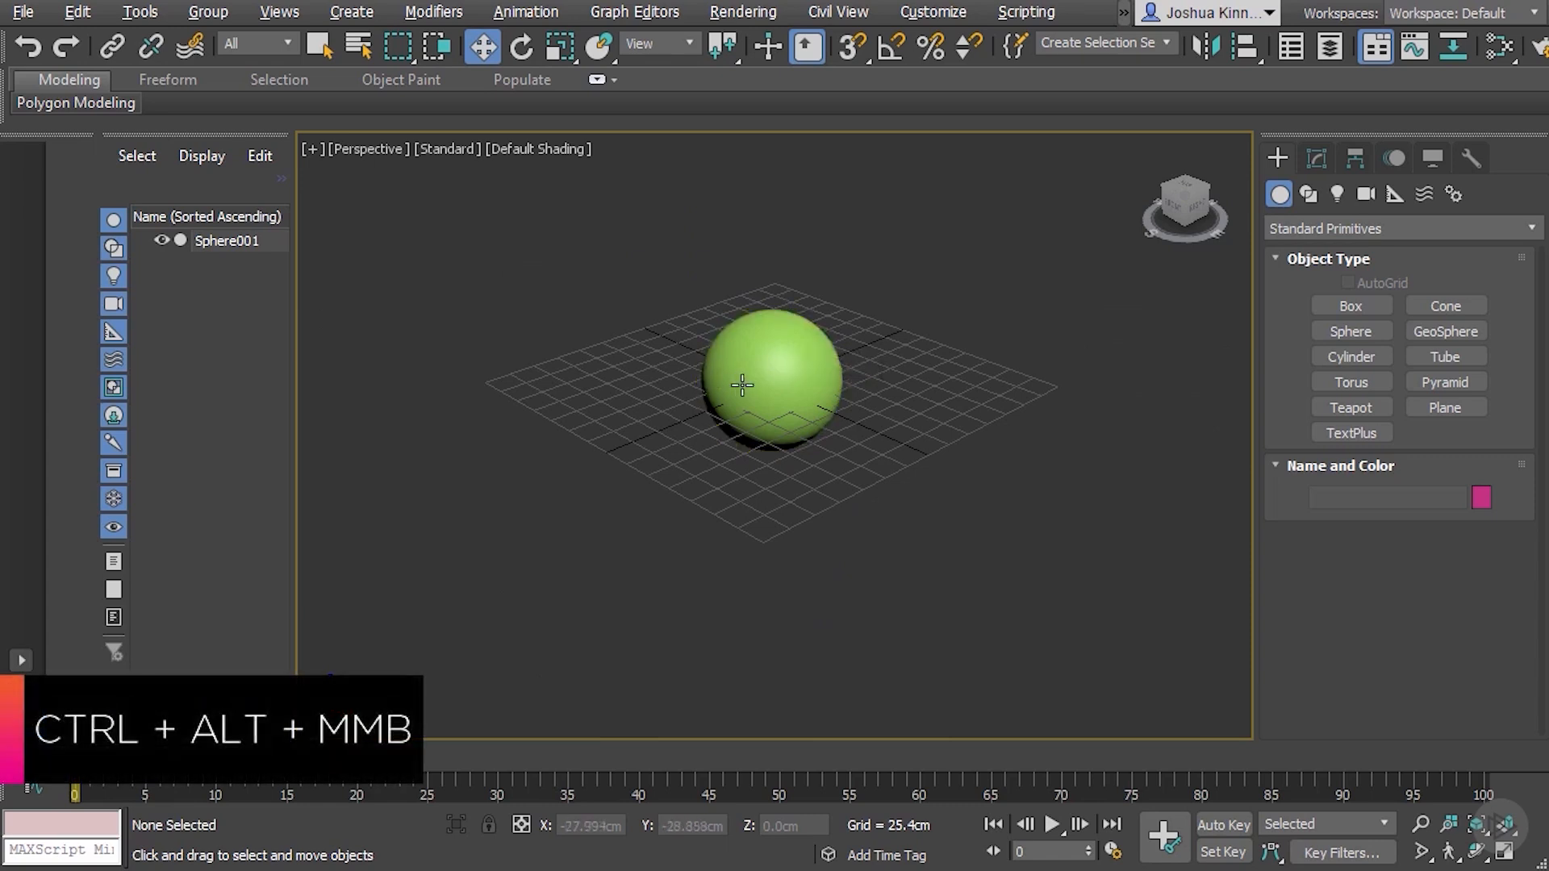
Zoom the perspective view in and out on different spots of the sphere, near its upper-left and right edges
{"action": "middle_click_drag", "start_coordinate": [785, 363], "coordinate": [781, 363], "text": "ctrl+alt"}
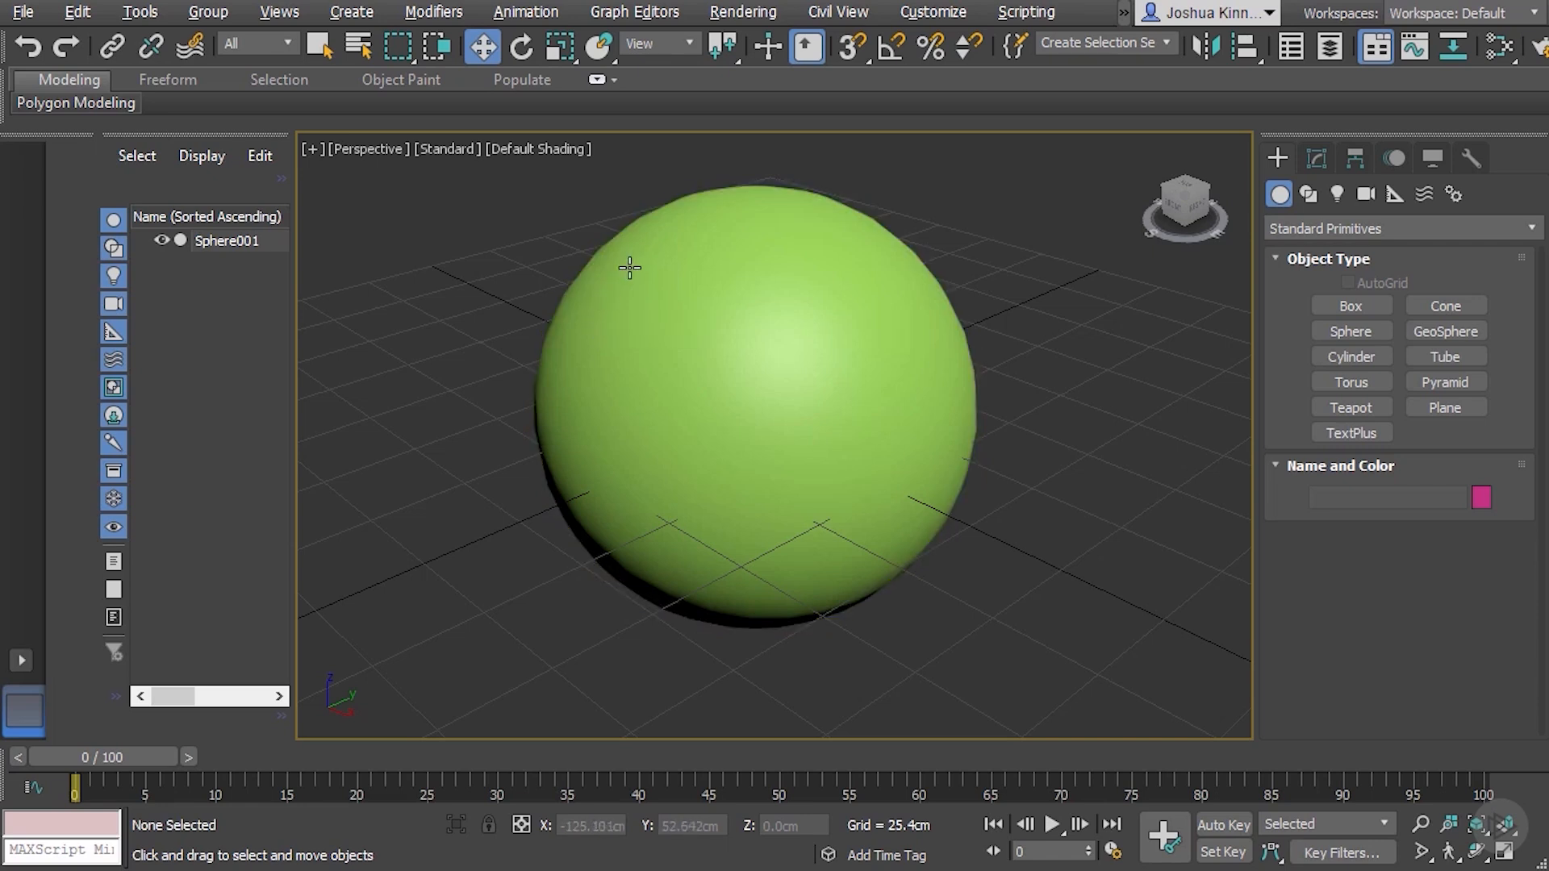
{"action": "scroll", "coordinate": [630, 255], "scroll_direction": "up", "scroll_amount": 4}
{"action": "scroll", "coordinate": [630, 254], "scroll_direction": "up", "scroll_amount": 3}
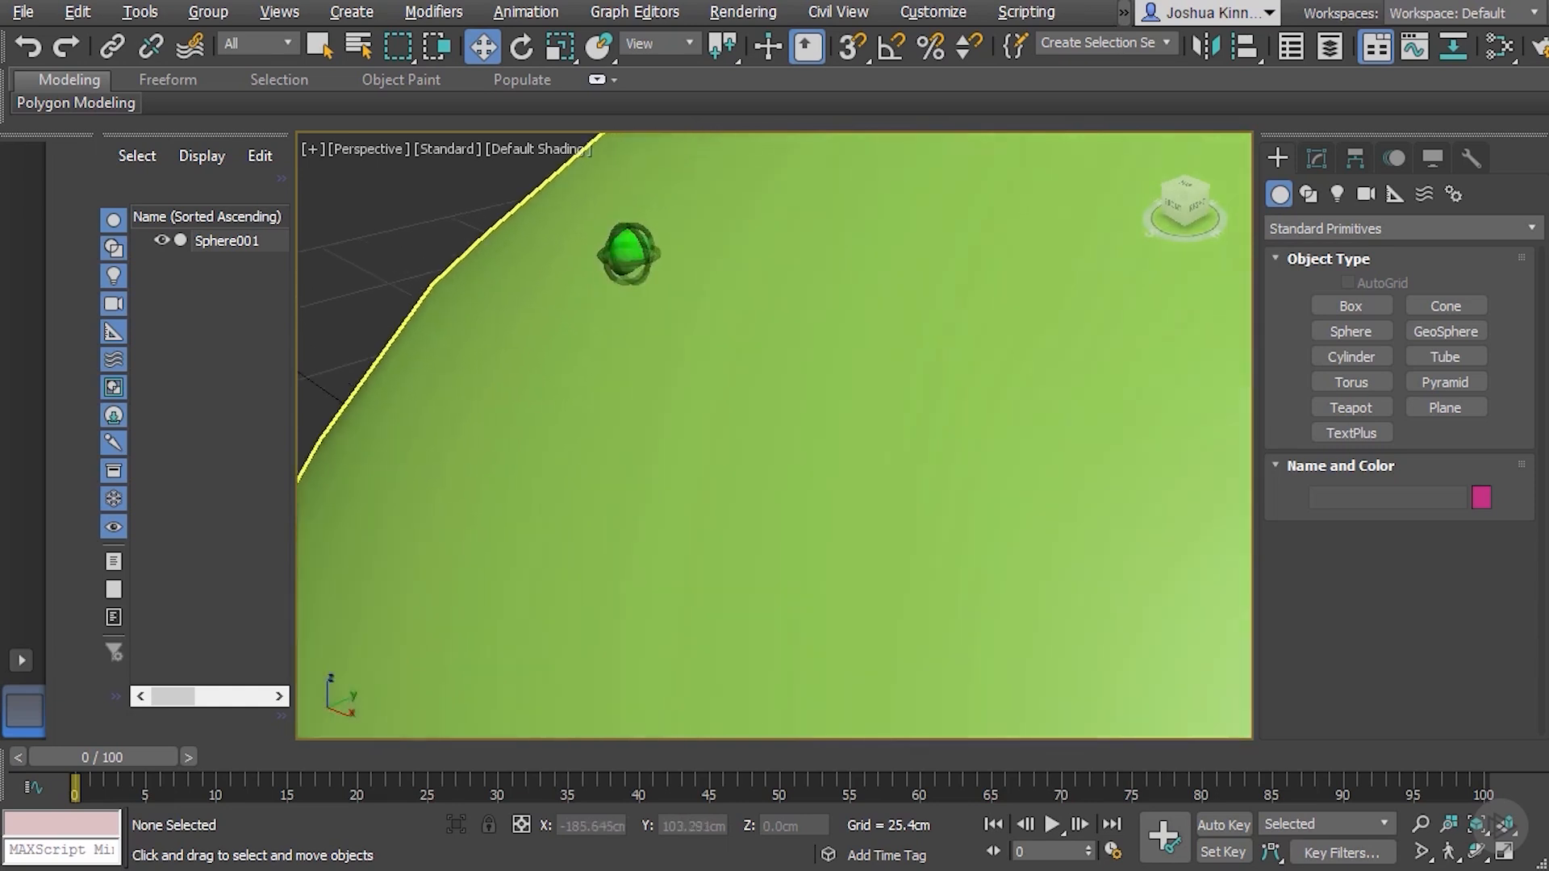
{"action": "scroll", "coordinate": [630, 254], "scroll_direction": "down", "scroll_amount": 2}
{"action": "scroll", "coordinate": [629, 254], "scroll_direction": "down", "scroll_amount": 5}
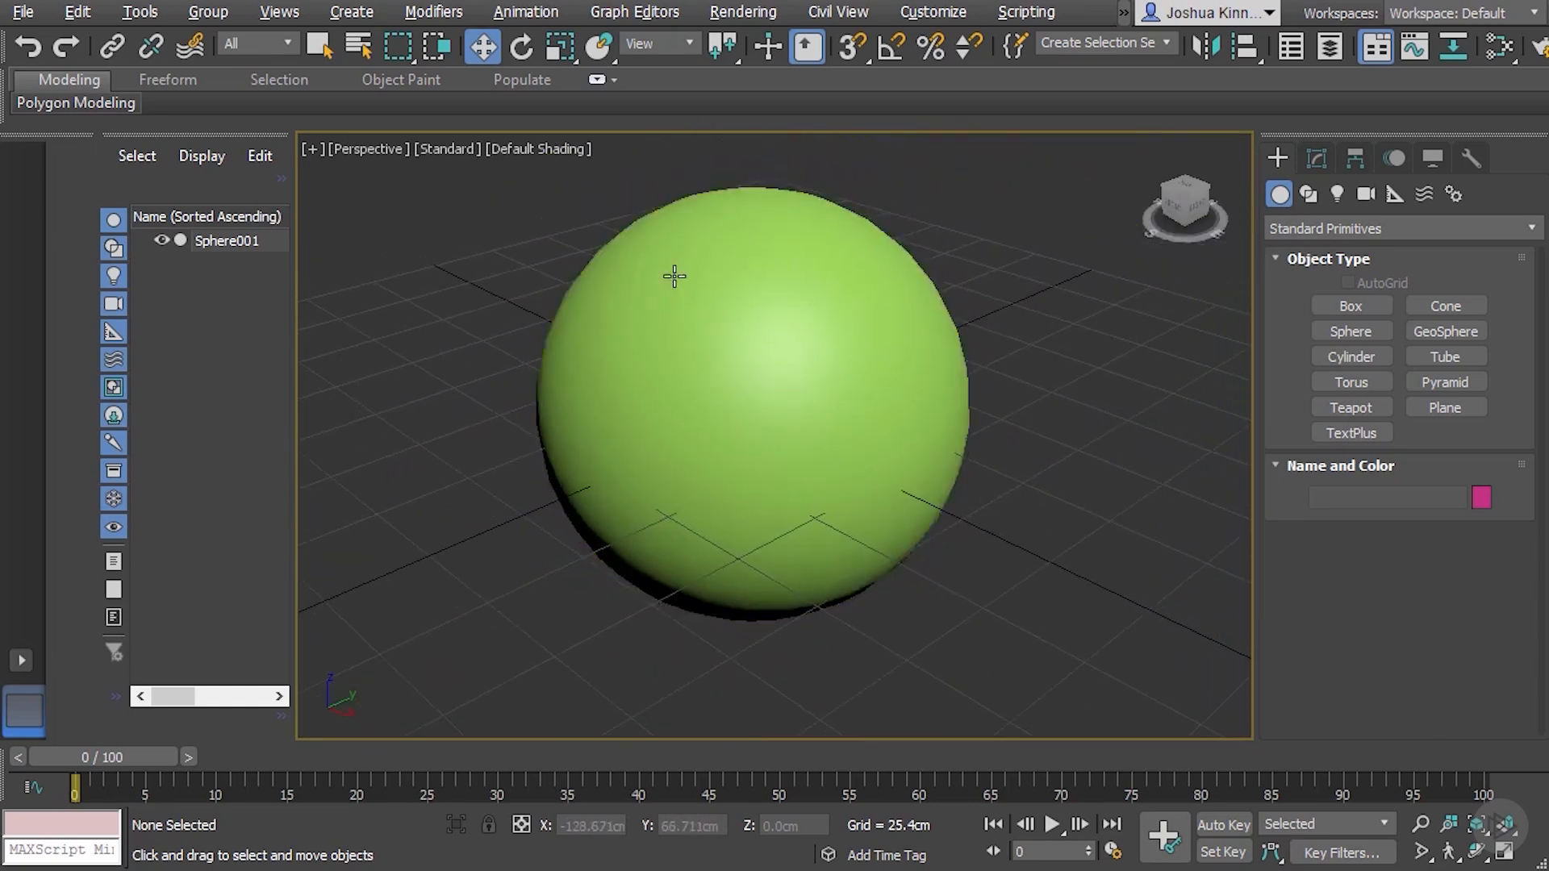
{"action": "scroll", "coordinate": [931, 405], "scroll_direction": "up", "scroll_amount": 3}
{"action": "scroll", "coordinate": [930, 405], "scroll_direction": "up", "scroll_amount": 2}
{"action": "scroll", "coordinate": [930, 405], "scroll_direction": "down", "scroll_amount": 5}
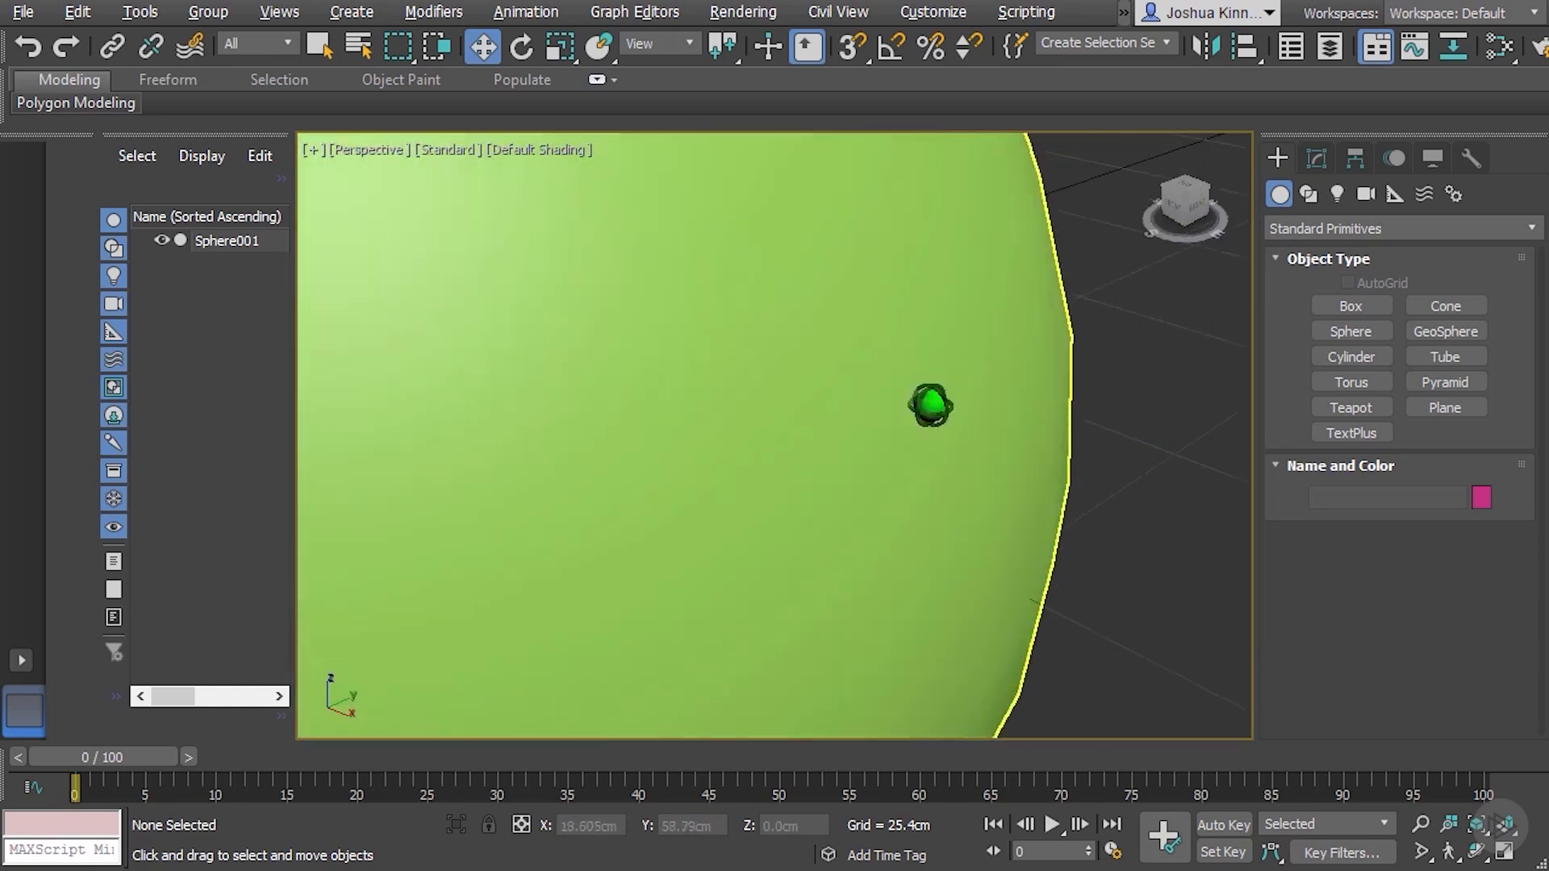
{"action": "scroll", "coordinate": [930, 405], "scroll_direction": "down", "scroll_amount": 1}
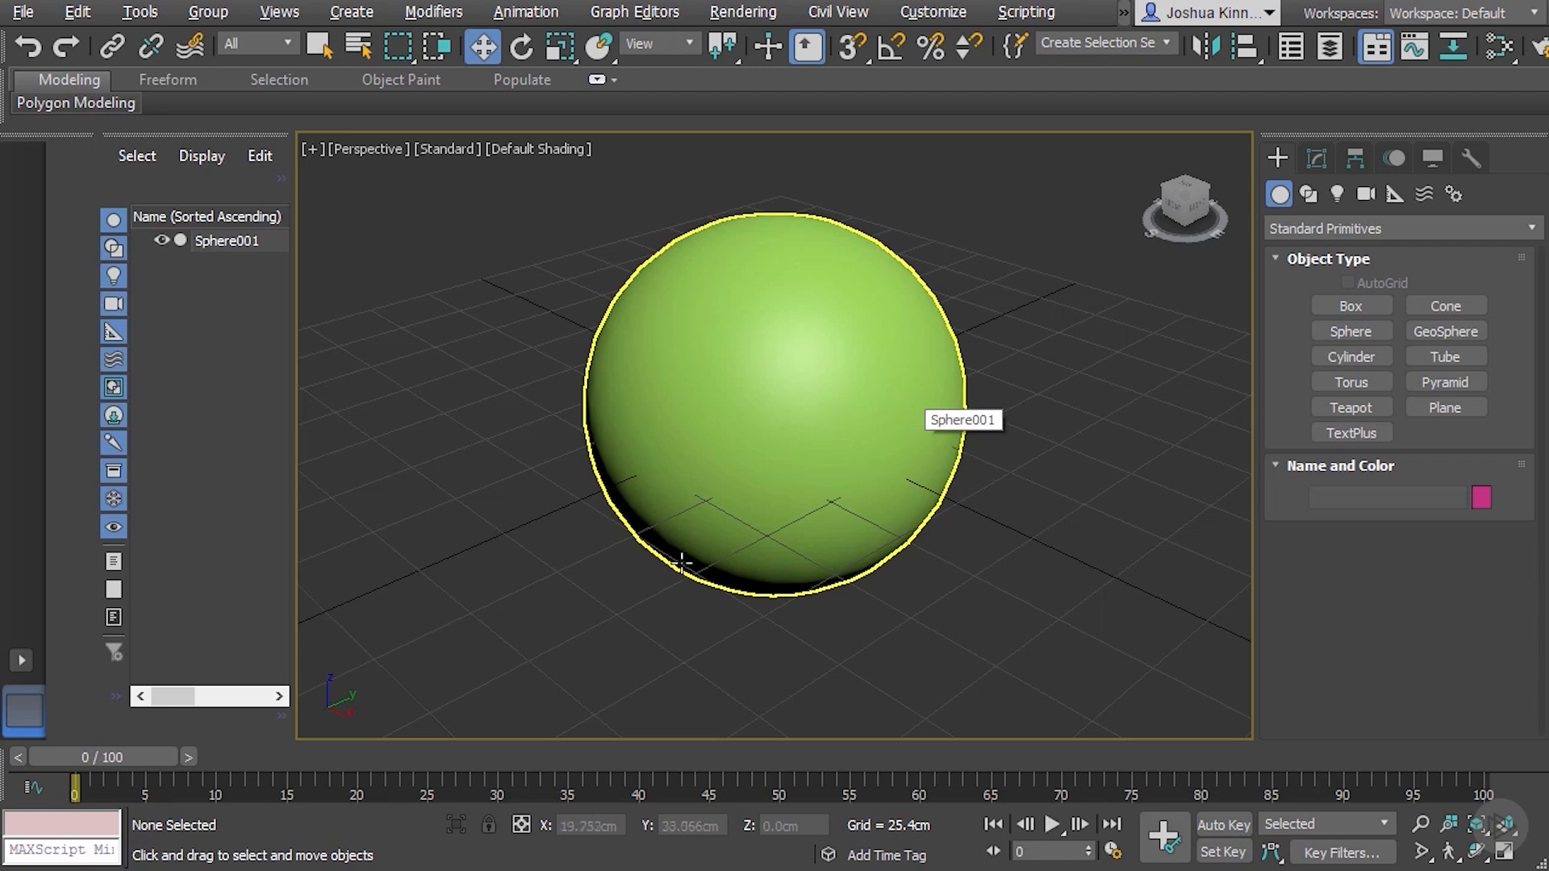
Zoom out and pan until the sphere is out of sight, and reframe the whole scene with Zoom Extents
{"action": "scroll", "coordinate": [726, 456], "scroll_direction": "down", "scroll_amount": 6}
{"action": "middle_click_drag", "start_coordinate": [525, 405], "coordinate": [766, 525]}
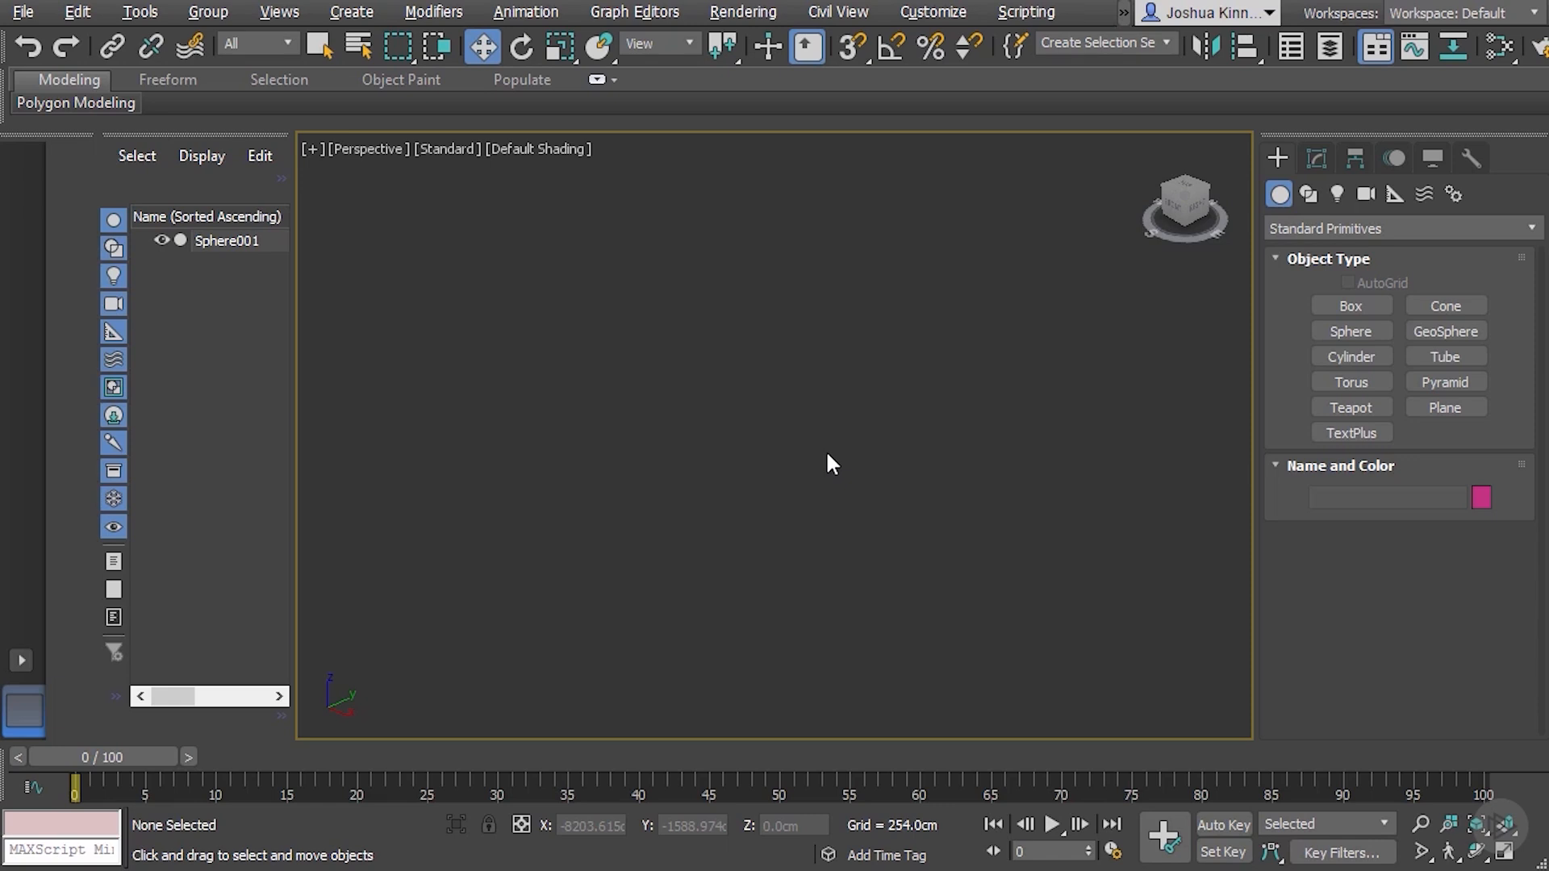
{"action": "key", "text": "z"}
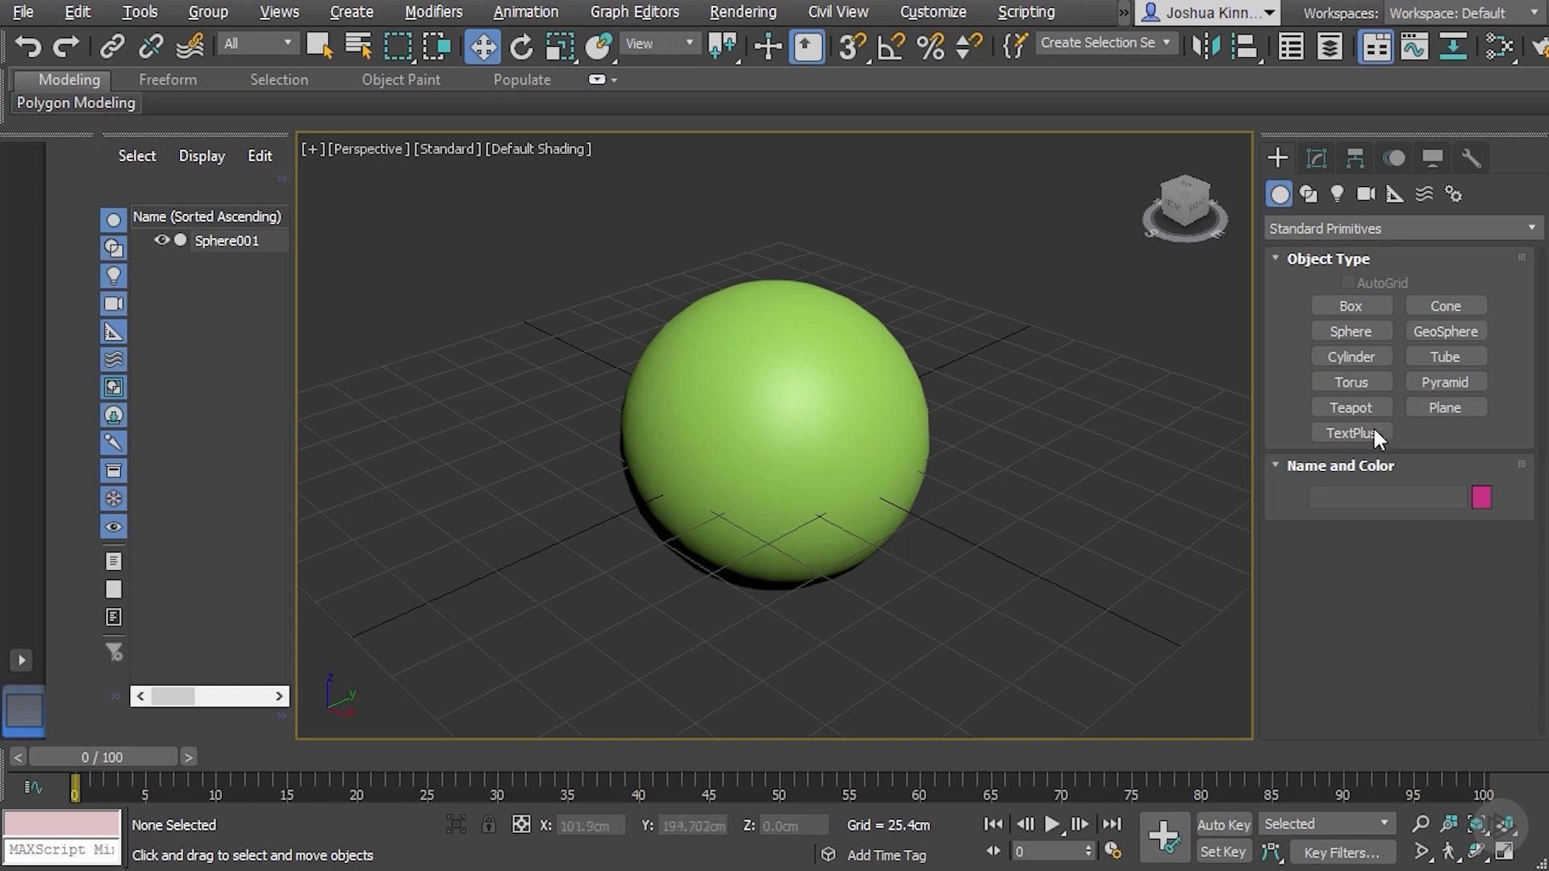
Create a cylinder on the grid beside the sphere, based at about X 20 cm, Y 174 cm, and activate the Move tool
{"action": "left_click", "coordinate": [1374, 353]}
{"action": "left_click_drag", "start_coordinate": [1062, 337], "coordinate": [1182, 339]}
{"action": "left_click", "coordinate": [1058, 150]}
{"action": "key", "text": "w"}
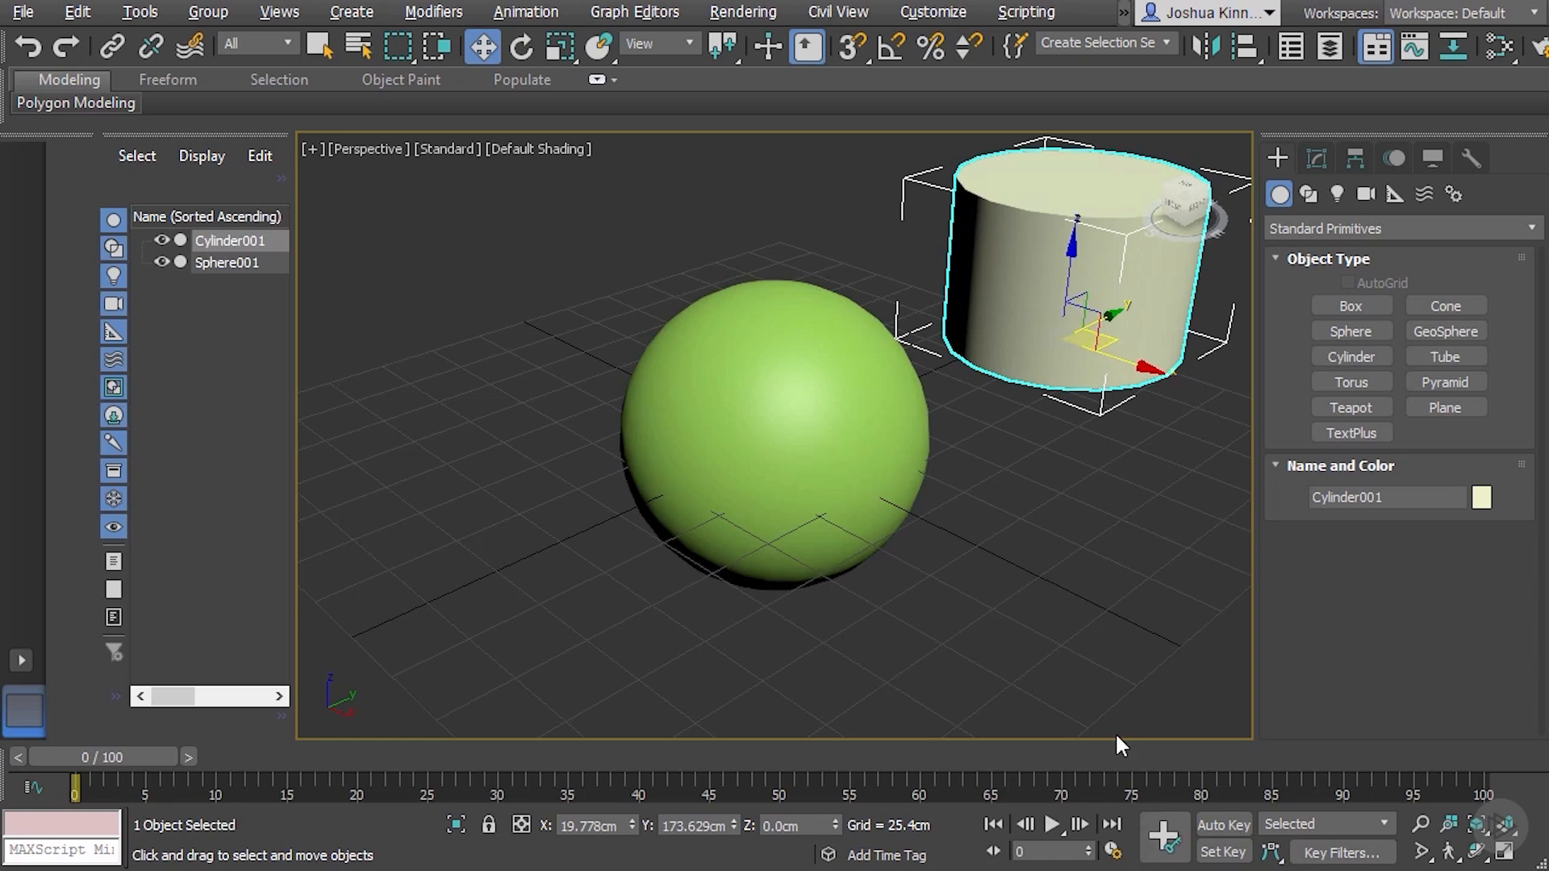
Frame the selected cylinder in the perspective view, and select the sphere and frame it instead
{"action": "key", "text": "z"}
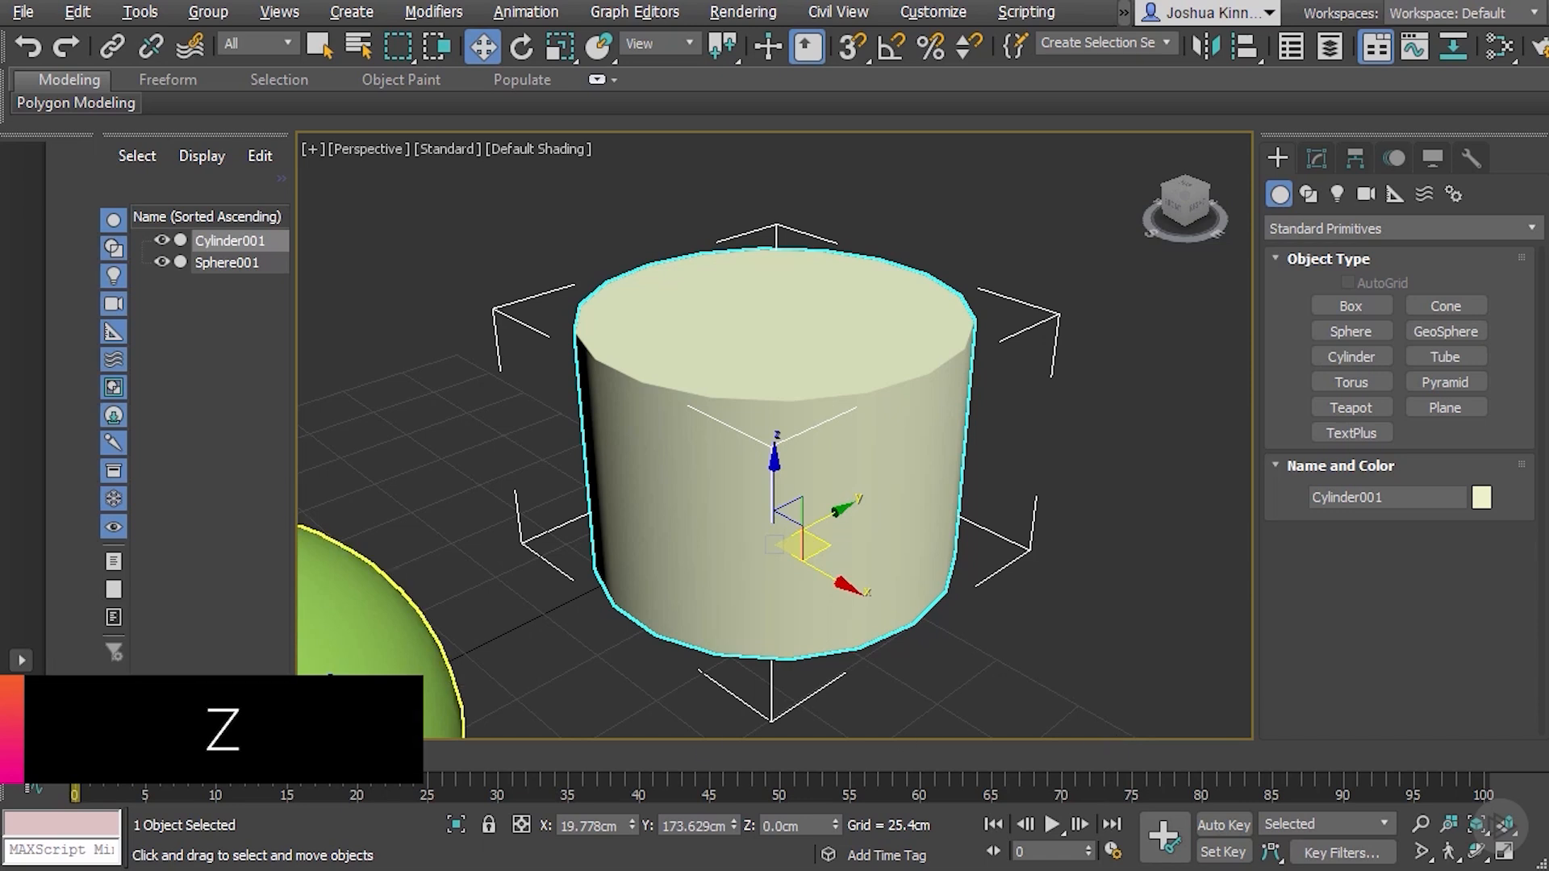
{"action": "left_click", "coordinate": [382, 680]}
{"action": "key", "text": "z"}
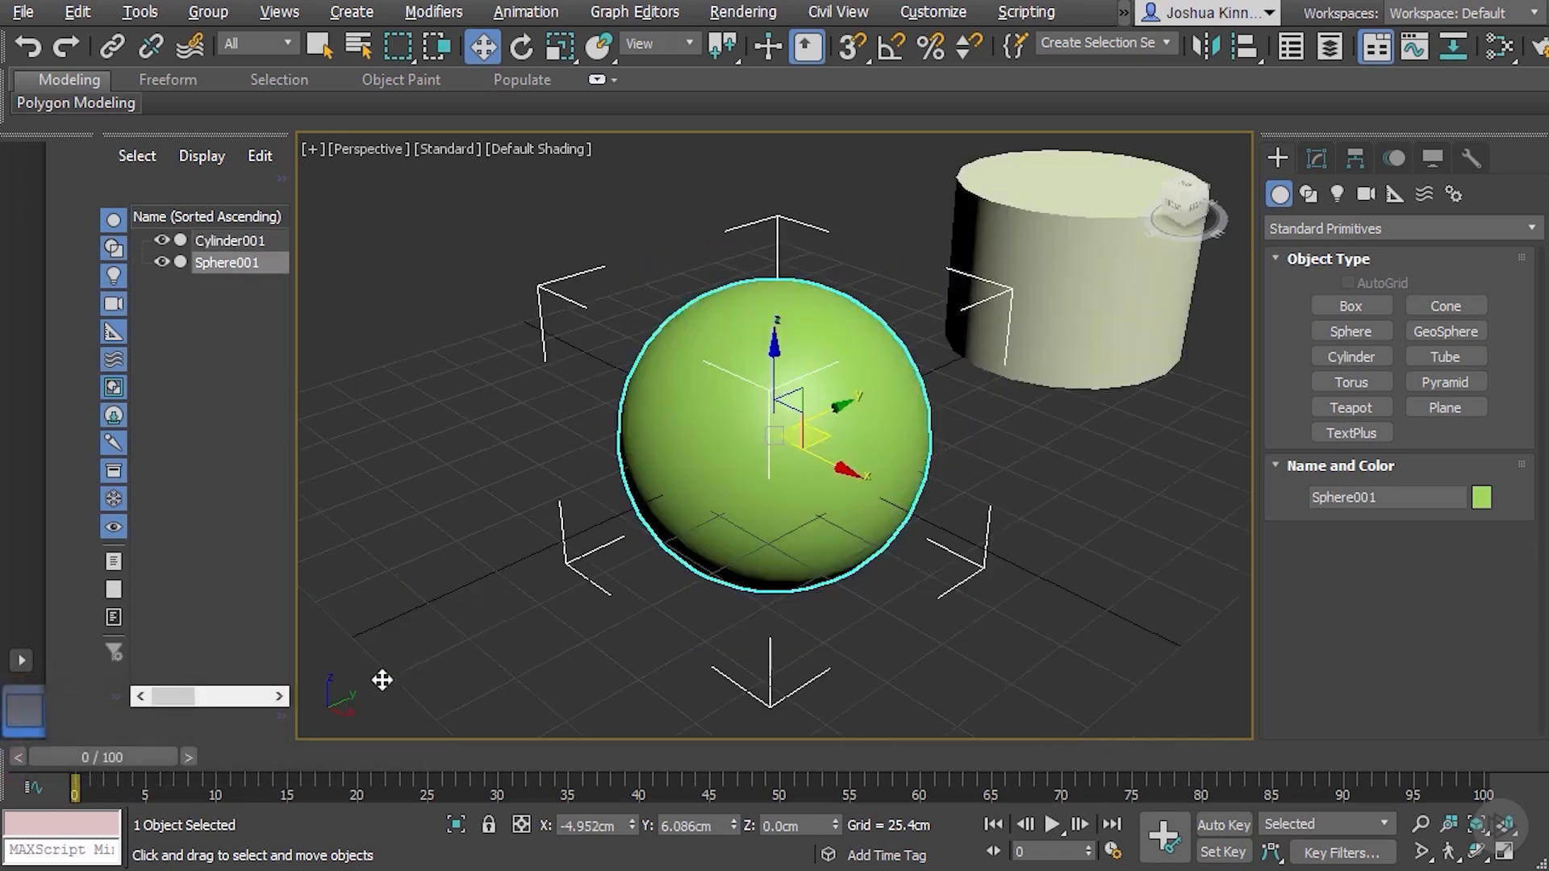